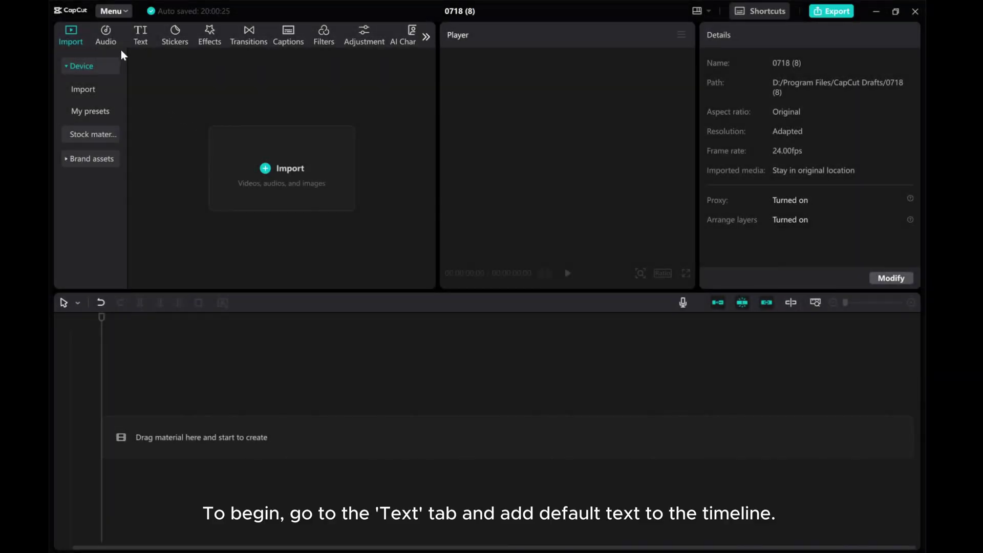
- Add a Default text clip to the timeline and change its wording to Effect
{"action": "left_click", "coordinate": [147, 37]}
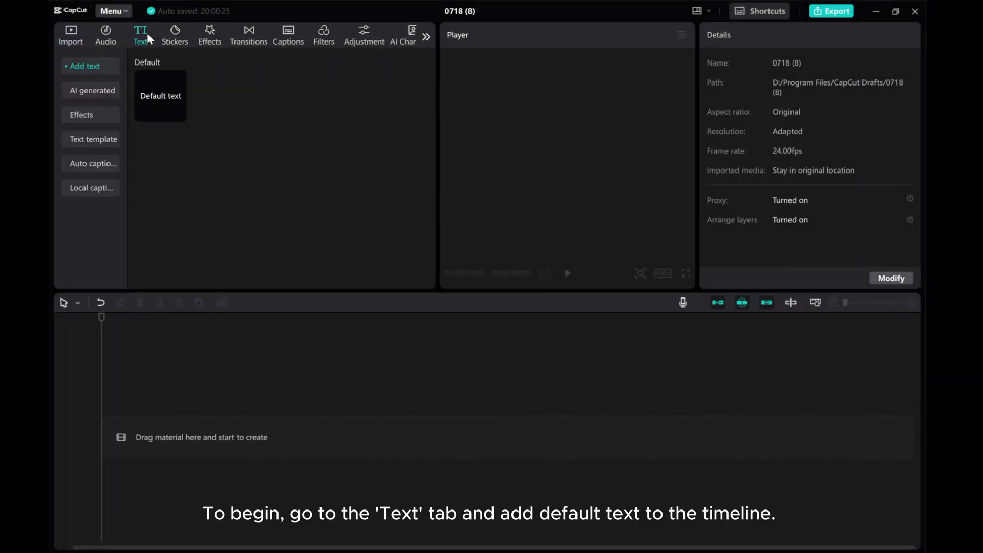
{"action": "left_click", "coordinate": [179, 114]}
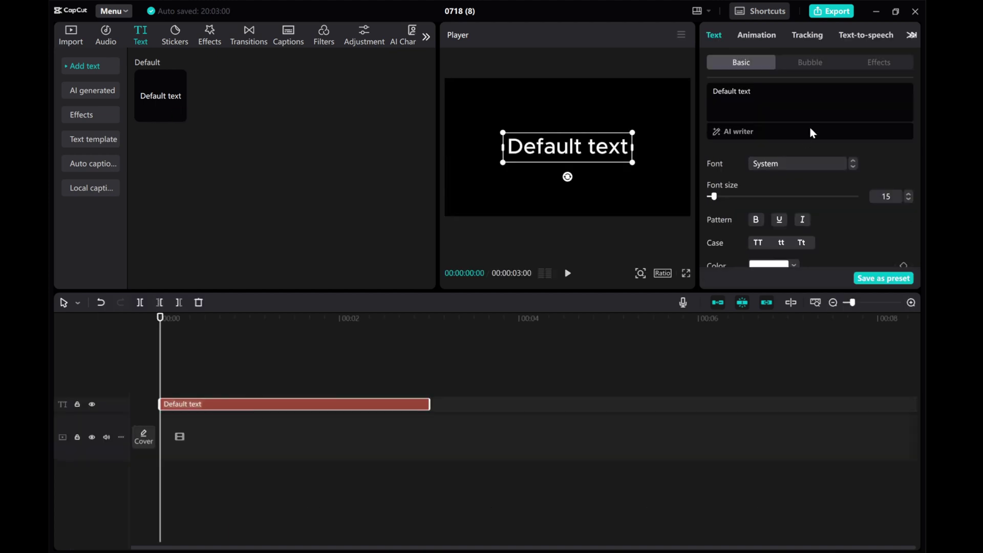
{"action": "left_click_drag", "start_coordinate": [772, 95], "coordinate": [711, 92]}
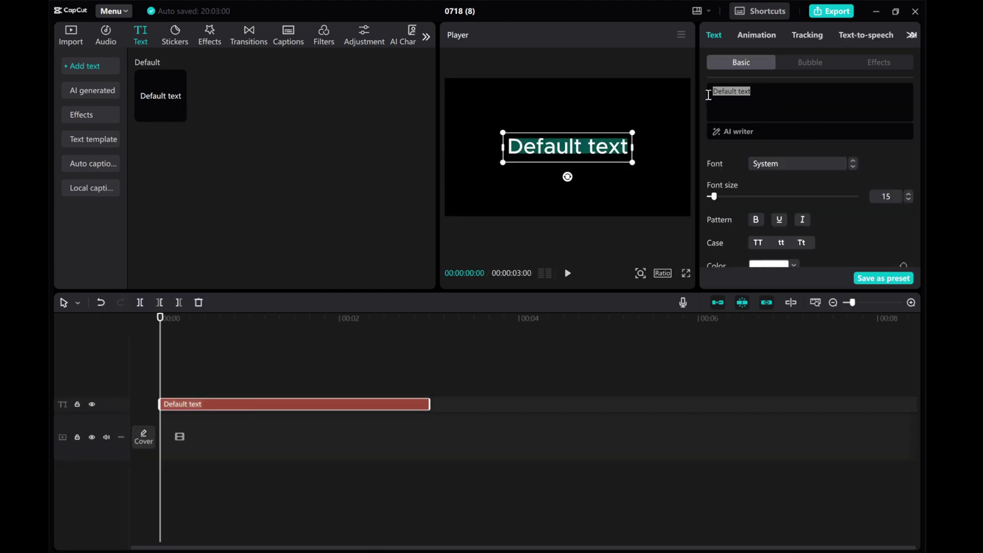
{"action": "right_click", "coordinate": [746, 96]}
{"action": "left_click", "coordinate": [768, 160]}
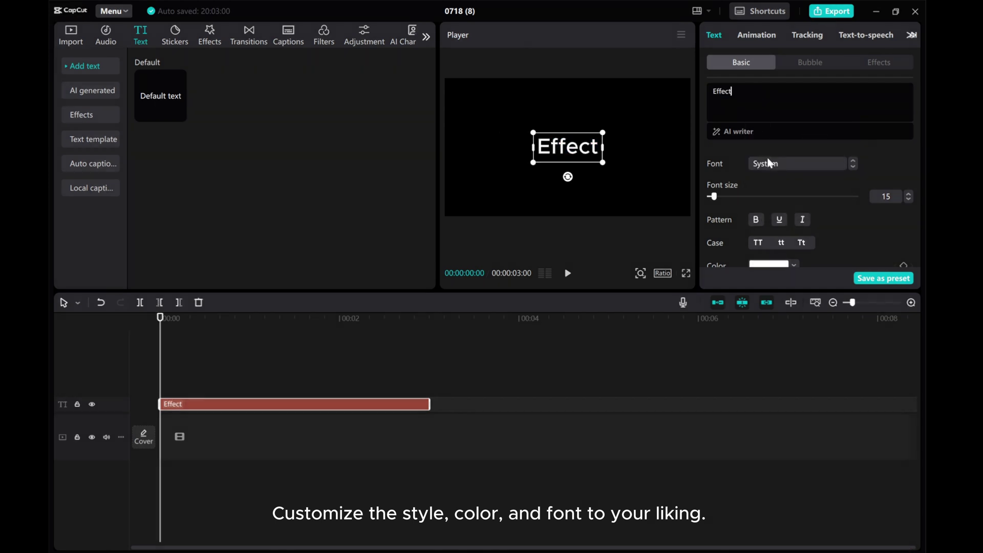
- Style the text as uppercase Impact, size 35, character spacing 1, orange FF802E
{"action": "left_click", "coordinate": [758, 242]}
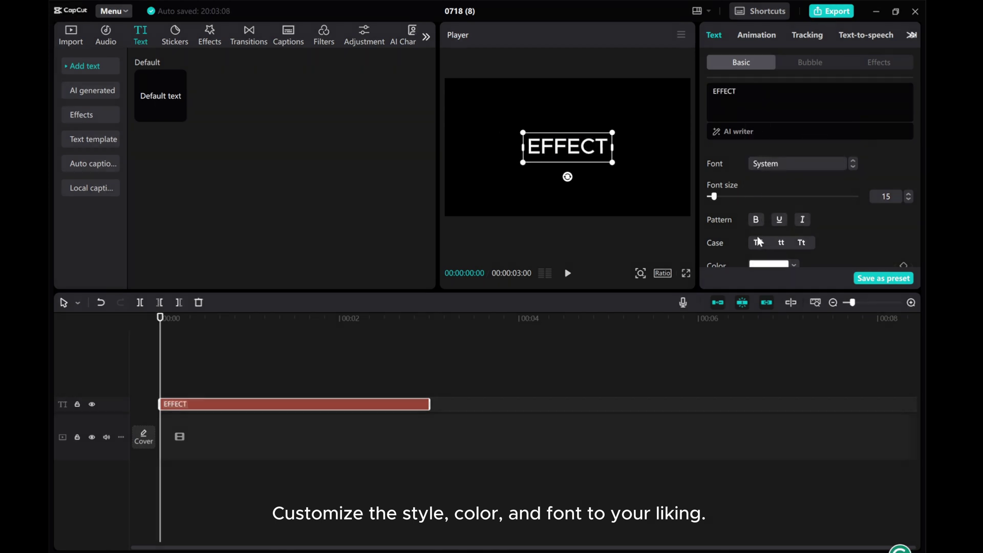
{"action": "left_click", "coordinate": [778, 165]}
{"action": "left_click", "coordinate": [779, 163]}
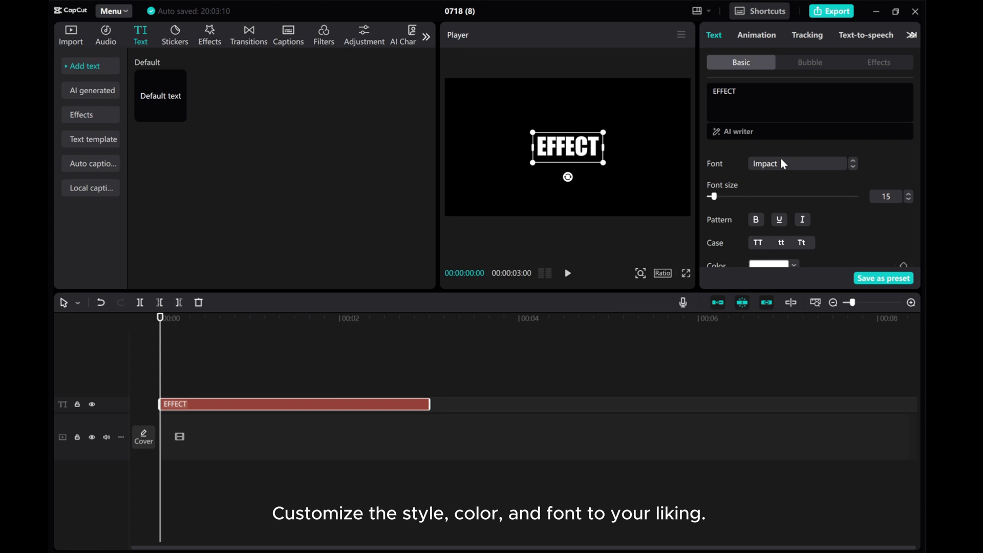
{"action": "left_click_drag", "start_coordinate": [716, 198], "coordinate": [726, 197]}
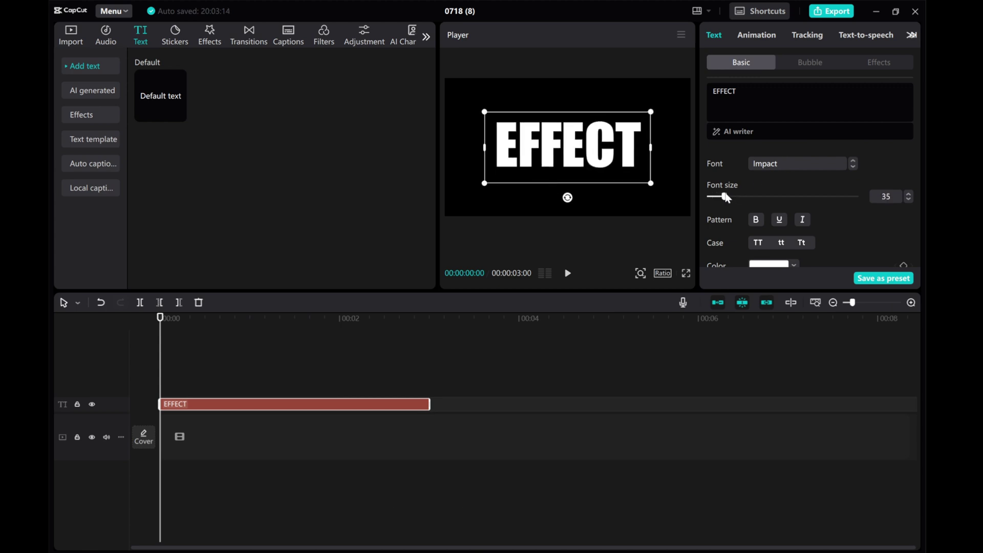
{"action": "scroll", "coordinate": [743, 213], "scroll_direction": "down", "scroll_amount": 3}
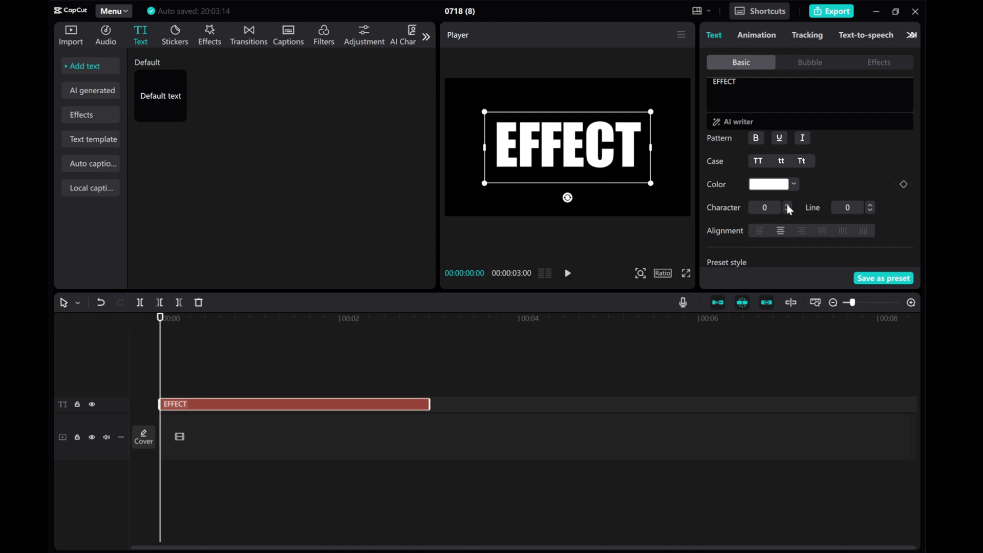
{"action": "left_click", "coordinate": [788, 205]}
{"action": "left_click", "coordinate": [765, 186]}
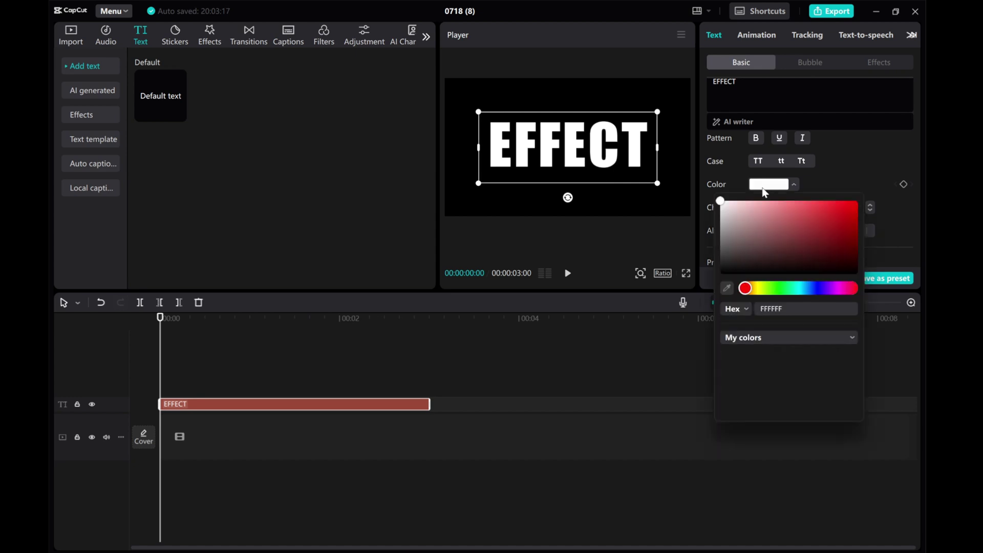
{"action": "left_click", "coordinate": [850, 385]}
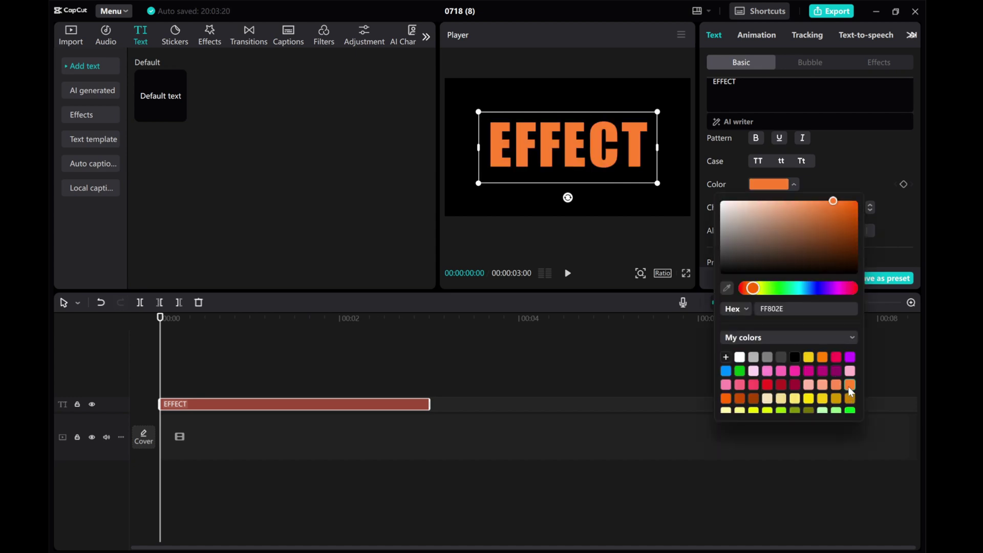
- Enable Glow on the EFFECT text and strengthen its intensity
{"action": "scroll", "coordinate": [858, 161], "scroll_direction": "down", "scroll_amount": 6}
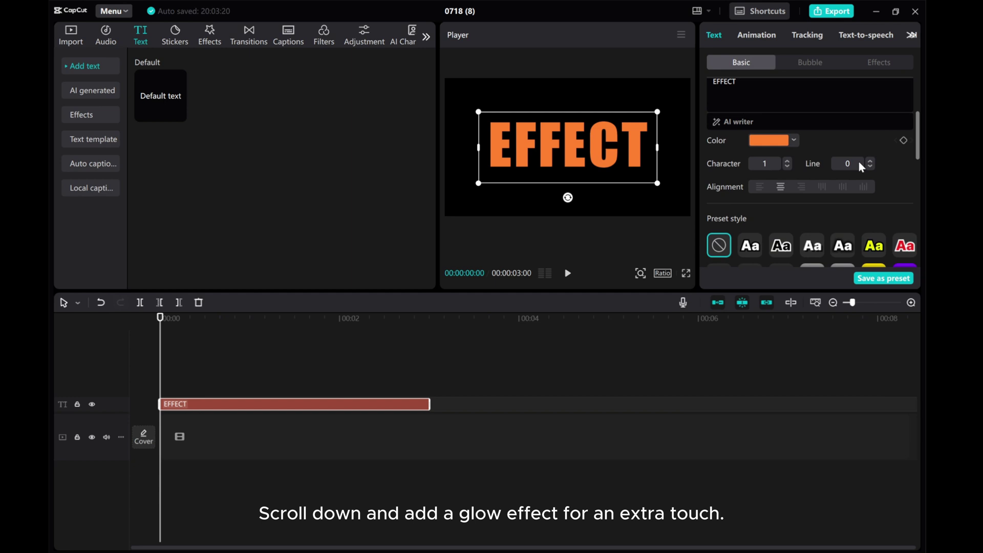
{"action": "scroll", "coordinate": [756, 222], "scroll_direction": "down", "scroll_amount": 5}
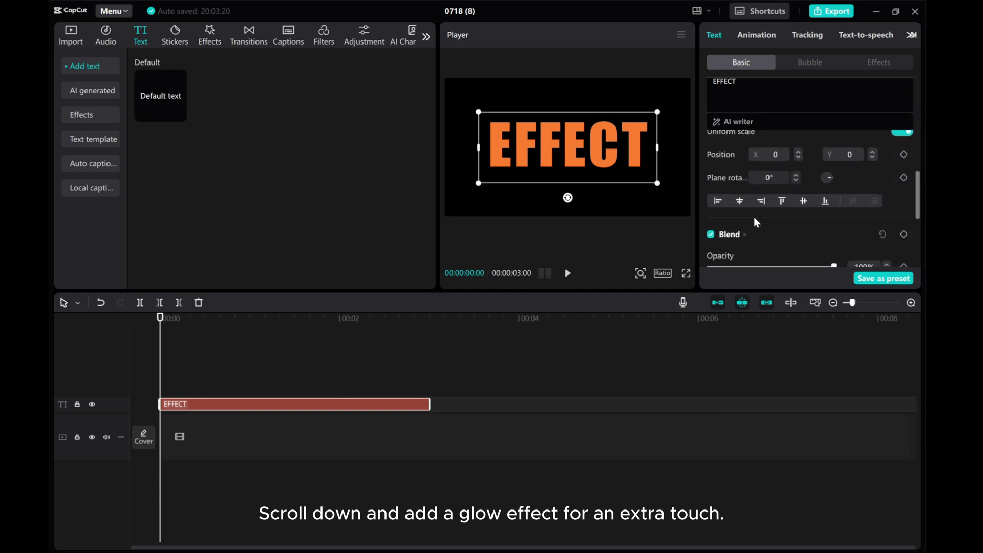
{"action": "scroll", "coordinate": [757, 222], "scroll_direction": "down", "scroll_amount": 2}
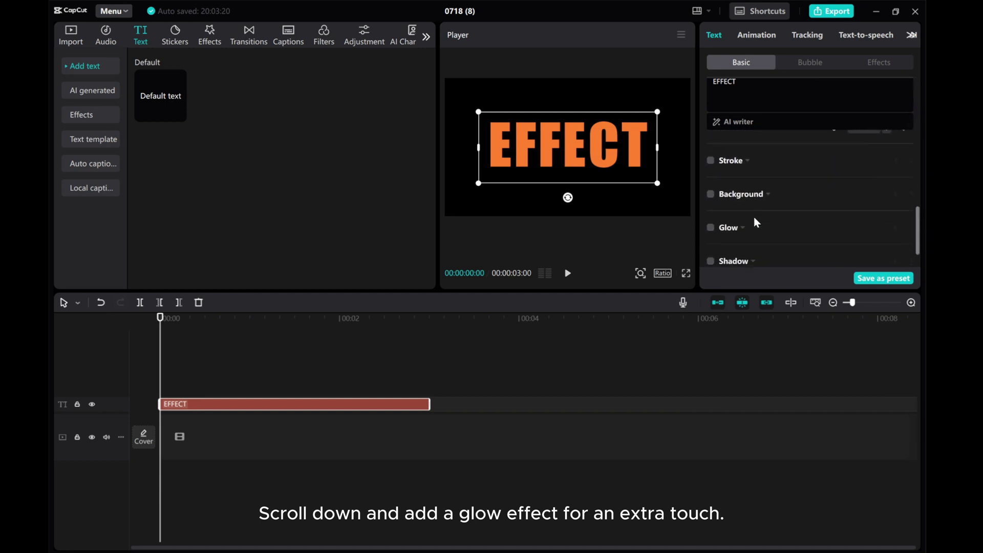
{"action": "left_click", "coordinate": [710, 228]}
{"action": "scroll", "coordinate": [757, 233], "scroll_direction": "down", "scroll_amount": 3}
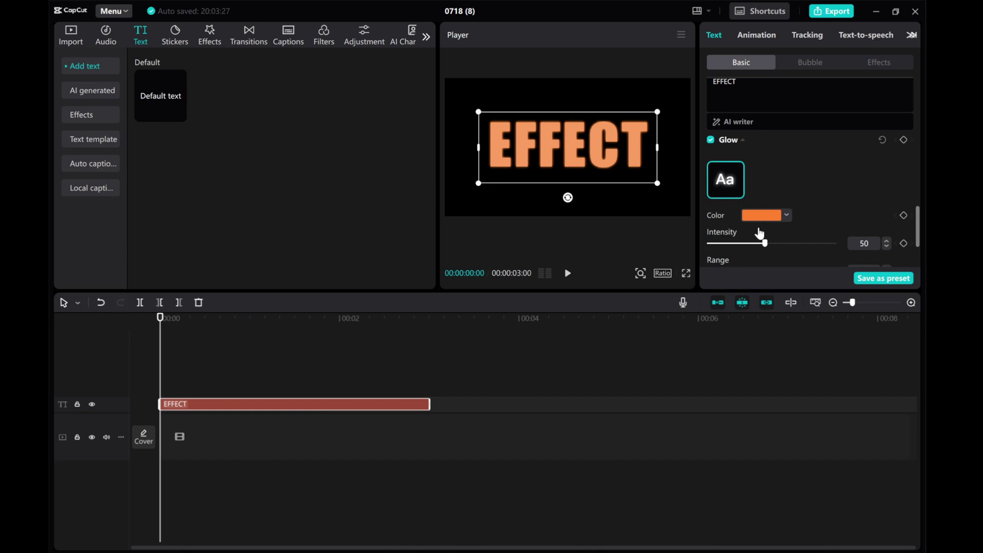
{"action": "left_click", "coordinate": [762, 215]}
{"action": "left_click", "coordinate": [716, 237]}
{"action": "left_click", "coordinate": [768, 244]}
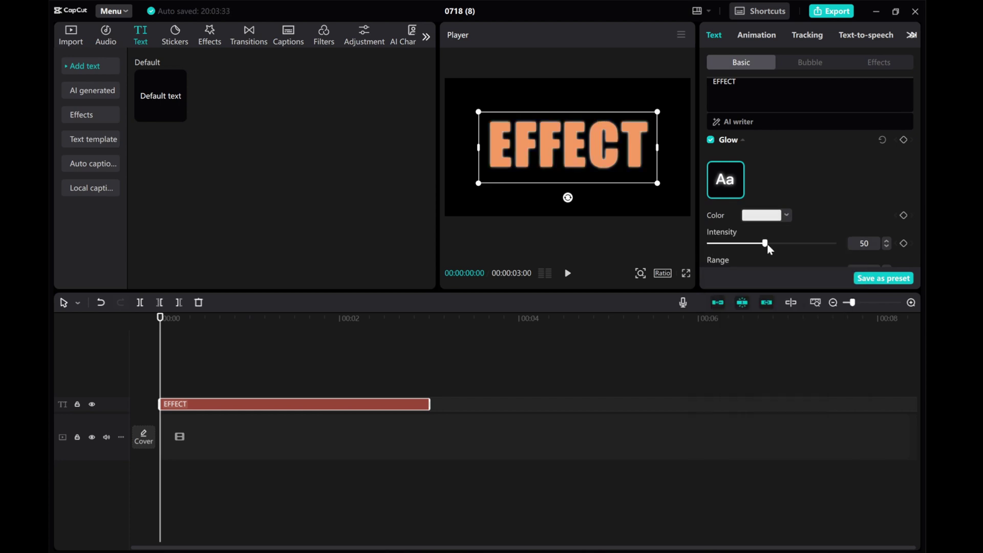
{"action": "left_click_drag", "start_coordinate": [768, 243], "coordinate": [801, 244]}
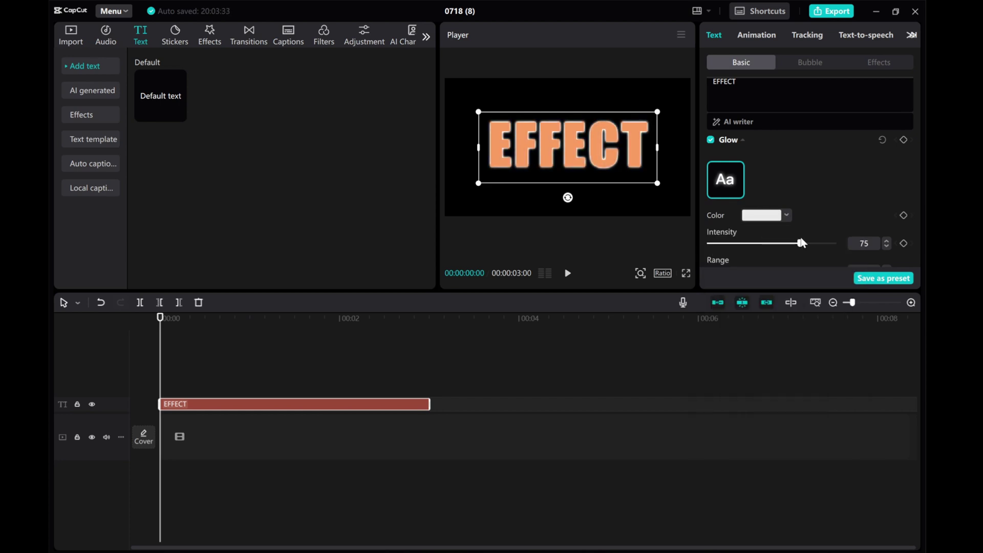
- Switch the glow colour to orange, with intensity 55 and range 42
{"action": "left_click", "coordinate": [759, 217]}
{"action": "left_click", "coordinate": [837, 415]}
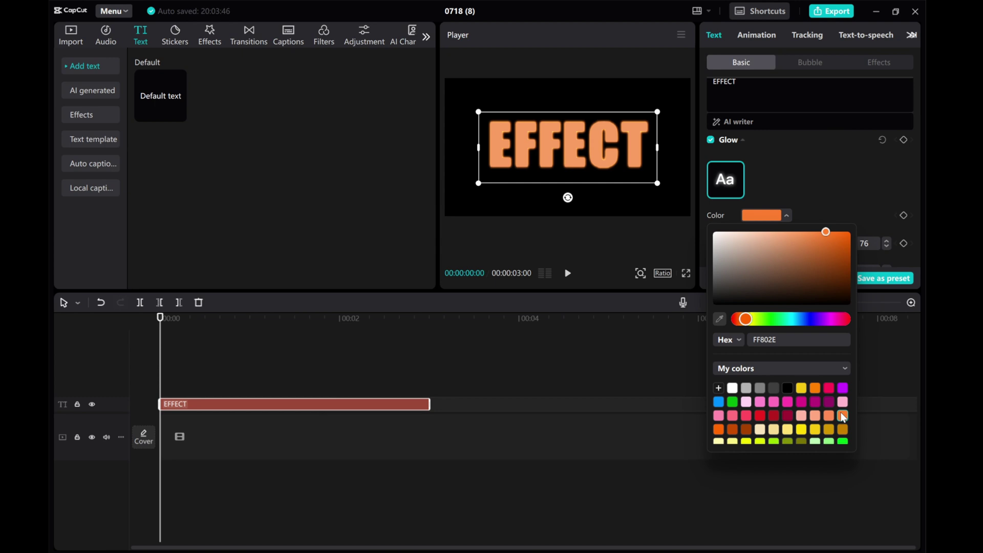
{"action": "scroll", "coordinate": [764, 197], "scroll_direction": "down", "scroll_amount": 2}
{"action": "left_click", "coordinate": [754, 229]}
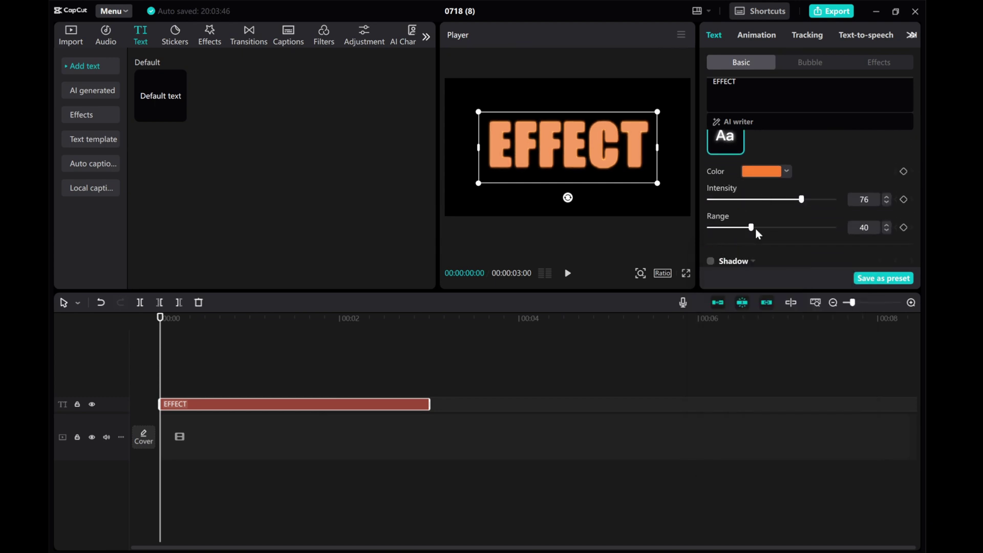
{"action": "left_click_drag", "start_coordinate": [801, 199], "coordinate": [772, 199]}
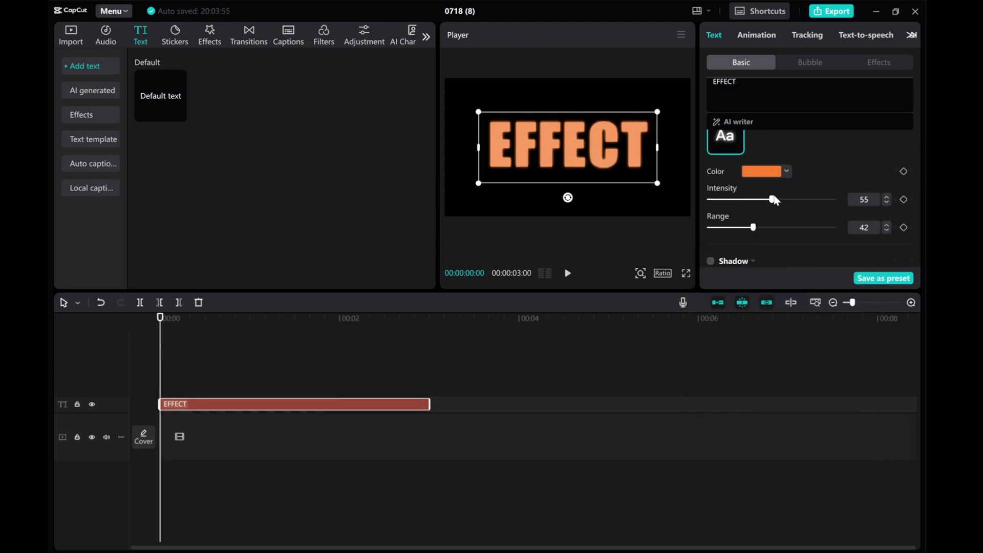
{"action": "scroll", "coordinate": [773, 195], "scroll_direction": "up", "scroll_amount": 1}
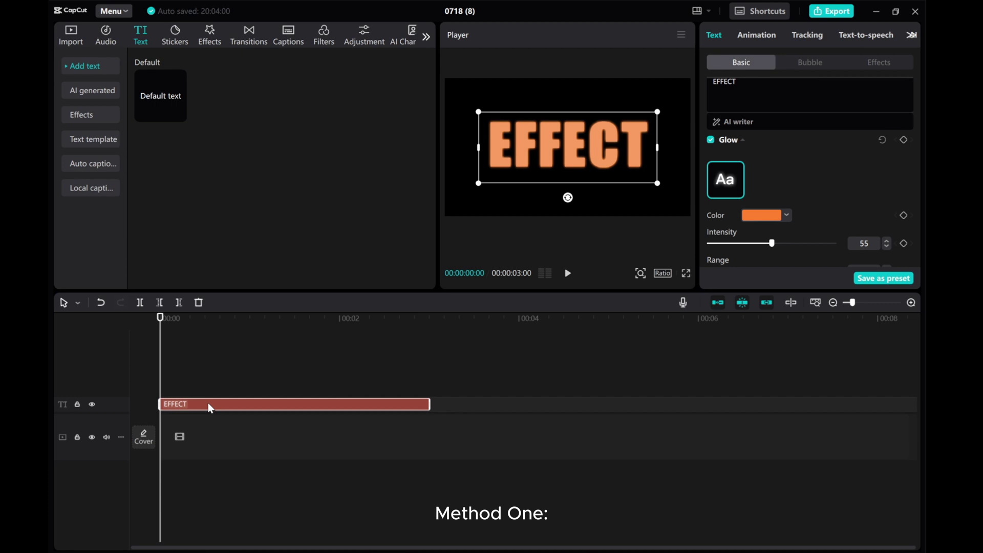
- Search the Effects library for 'black flash'
{"action": "left_click", "coordinate": [206, 34]}
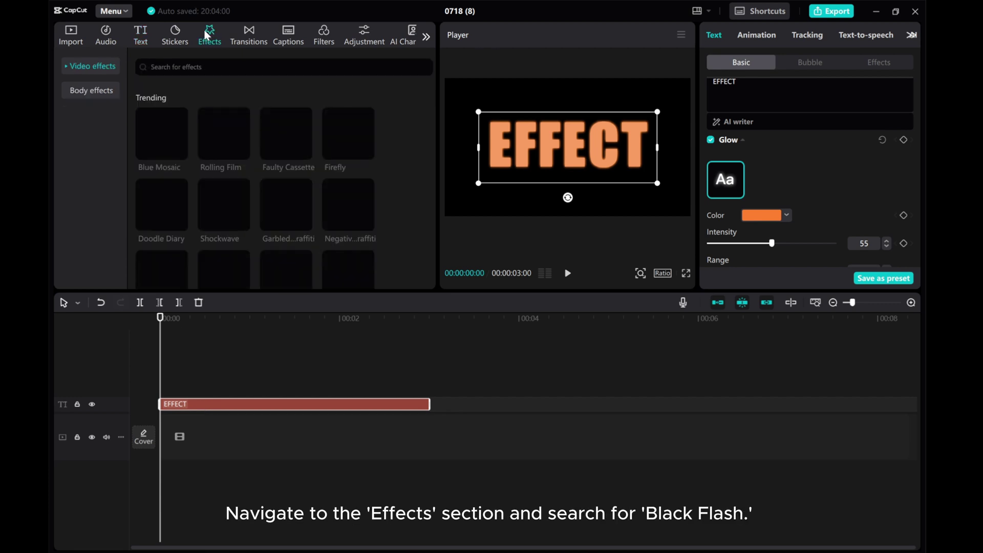
{"action": "left_click", "coordinate": [163, 66]}
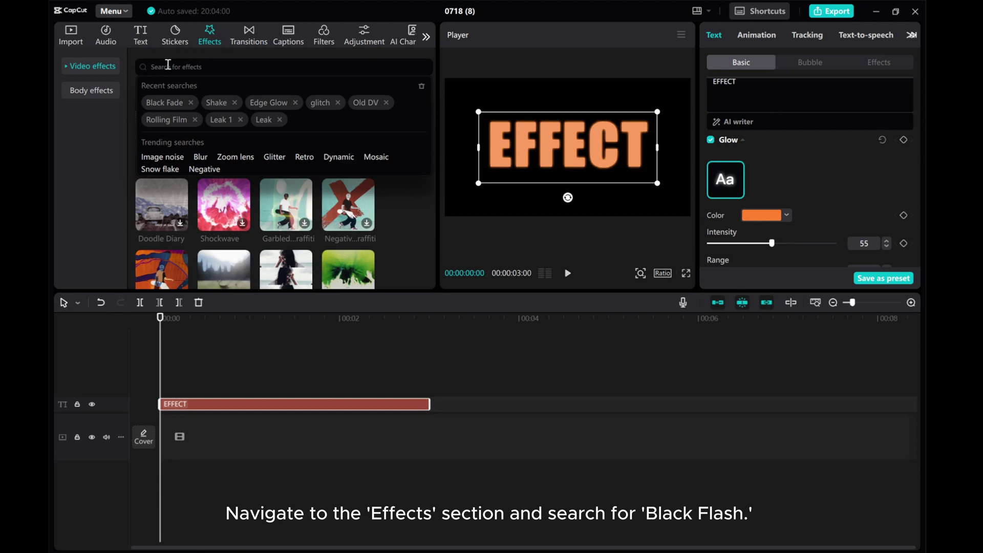
{"action": "type", "text": "black flash"}
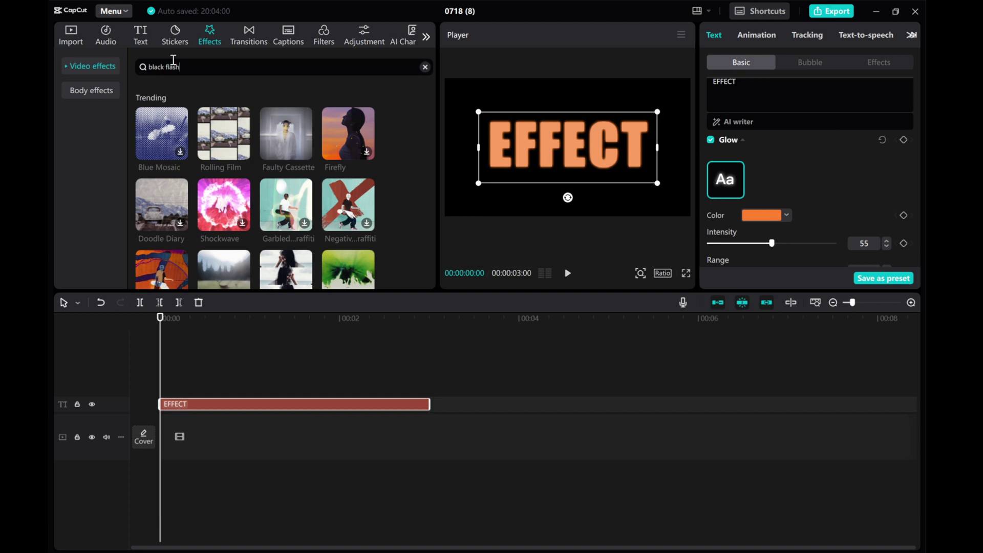
{"action": "key", "text": "Return"}
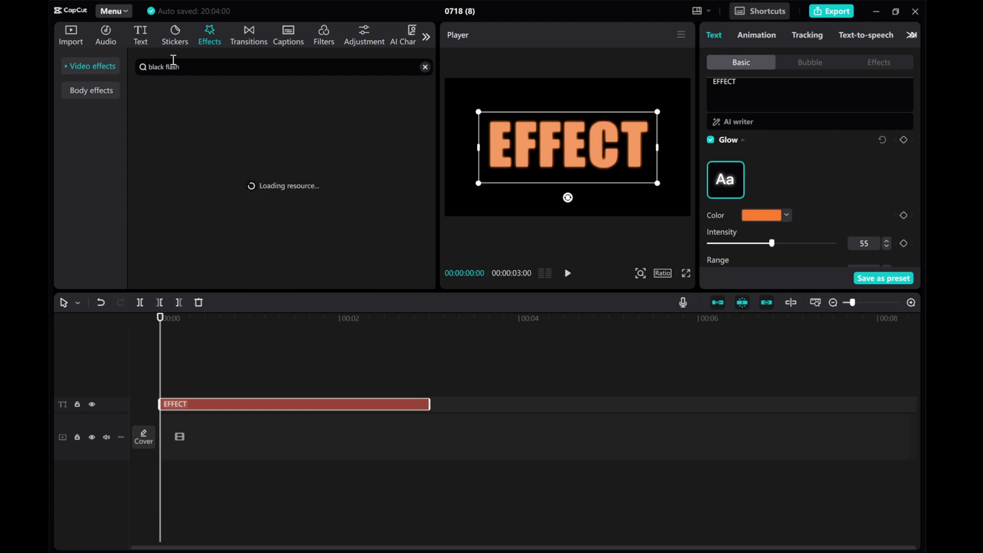
{"action": "mouse_move", "coordinate": [146, 159]}
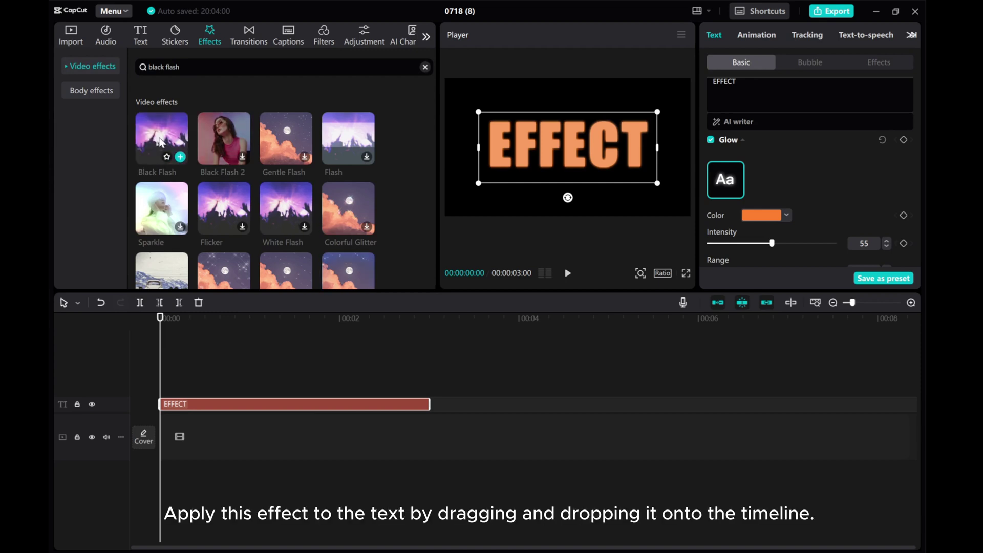
- Place Black Flash above the EFFECT text, shift it slightly later and shorten it
{"action": "left_click_drag", "start_coordinate": [160, 142], "coordinate": [159, 383]}
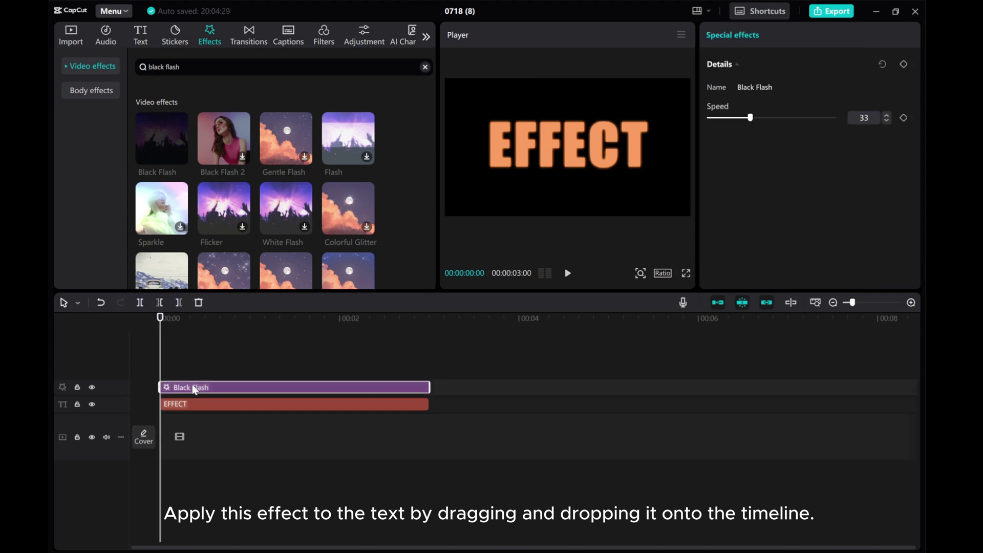
{"action": "left_click", "coordinate": [567, 274]}
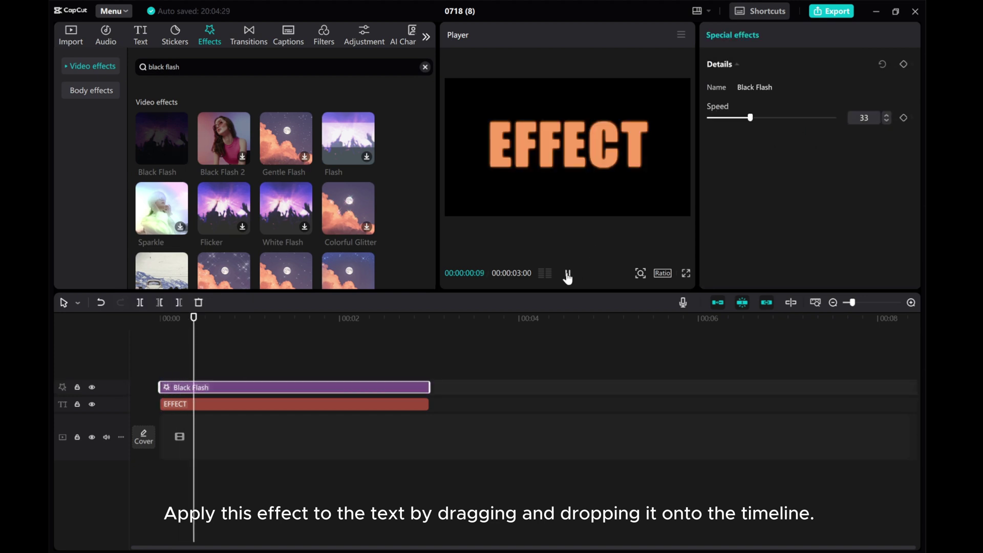
{"action": "left_click", "coordinate": [567, 274]}
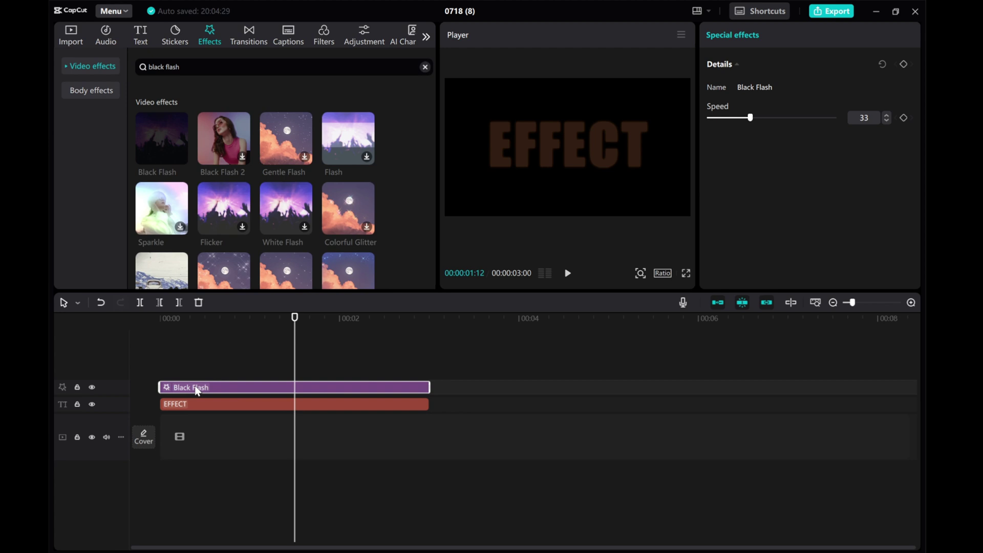
{"action": "left_click_drag", "start_coordinate": [198, 390], "coordinate": [233, 392]}
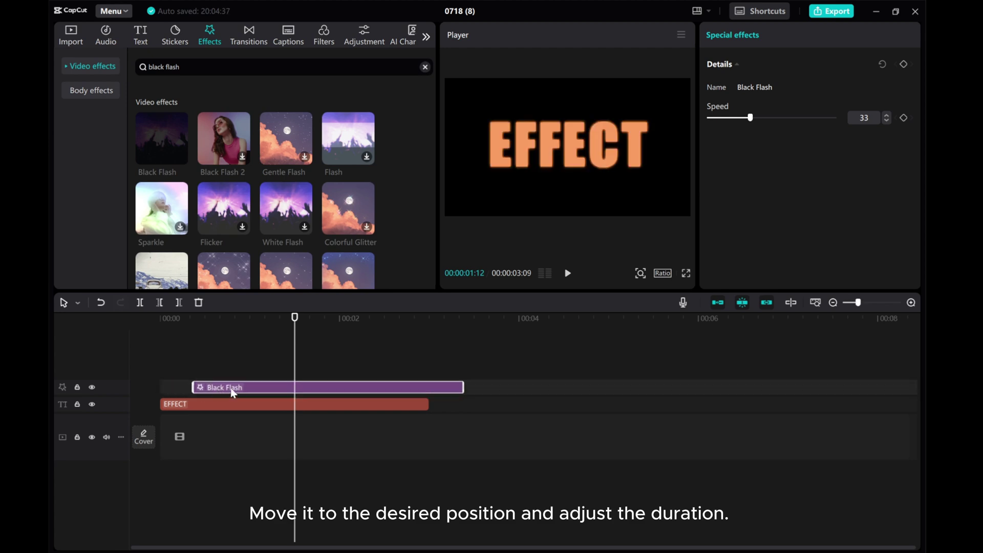
{"action": "left_click_drag", "start_coordinate": [462, 384], "coordinate": [325, 384]}
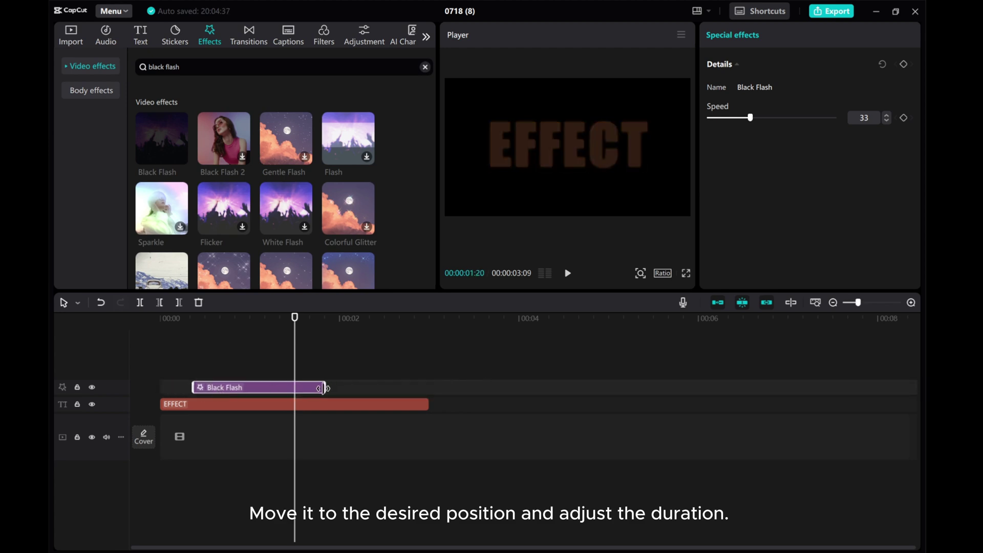
{"action": "left_click_drag", "start_coordinate": [277, 364], "coordinate": [152, 363]}
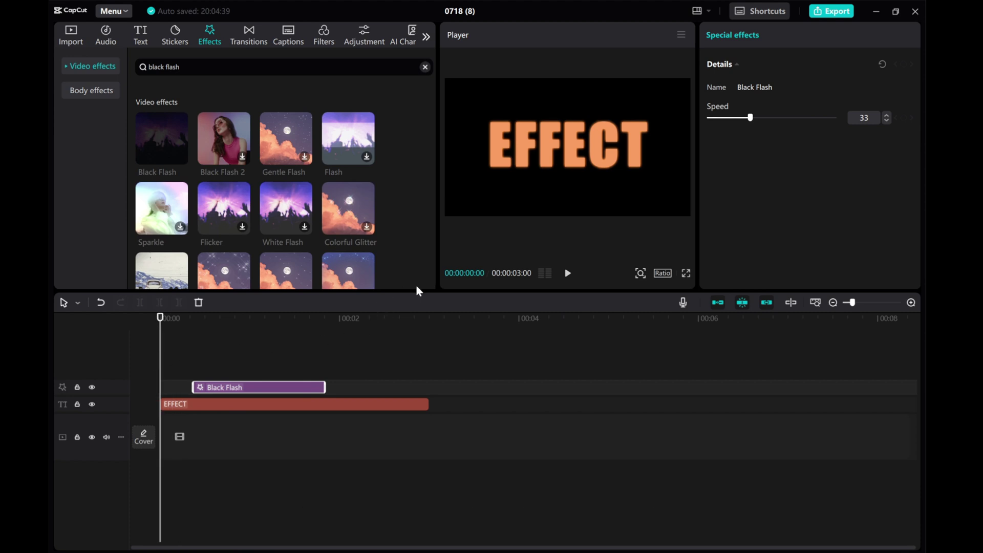
- Slow the Black Flash flicker to speed 2 and preview it from the start
{"action": "left_click", "coordinate": [567, 273]}
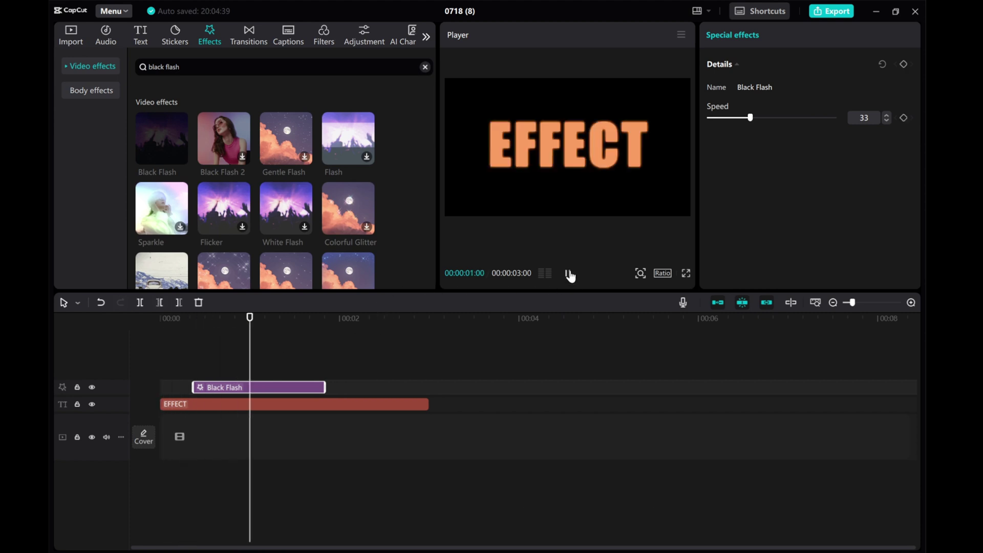
{"action": "left_click", "coordinate": [568, 273]}
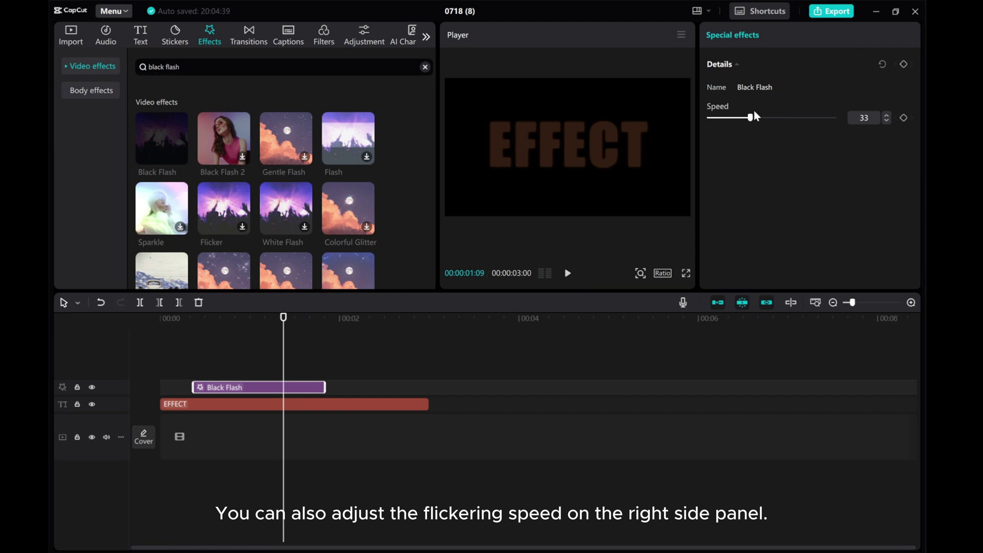
{"action": "left_click_drag", "start_coordinate": [754, 112], "coordinate": [713, 123]}
{"action": "left_click_drag", "start_coordinate": [281, 360], "coordinate": [157, 365]}
{"action": "left_click", "coordinate": [567, 273]}
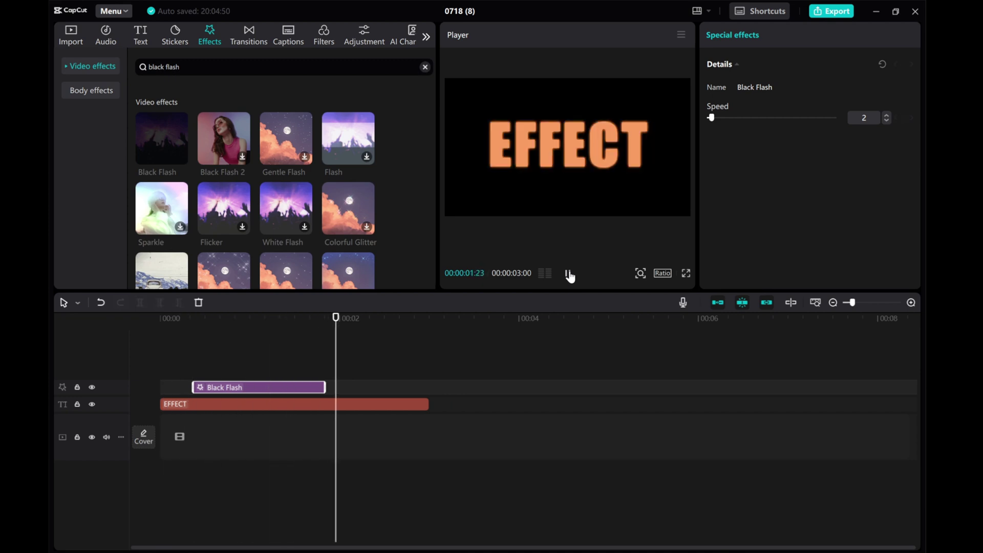
{"action": "key", "text": "space"}
- Lengthen the Black Flash to about two seconds and add a second Black Flash
{"action": "left_click_drag", "start_coordinate": [326, 386], "coordinate": [153, 368]}
{"action": "left_click", "coordinate": [568, 279]}
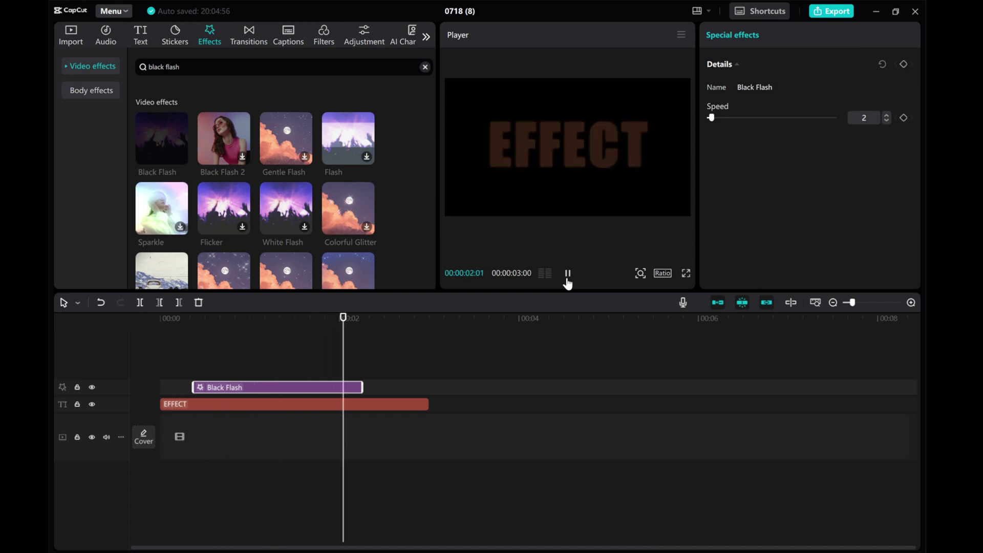
{"action": "left_click", "coordinate": [567, 279]}
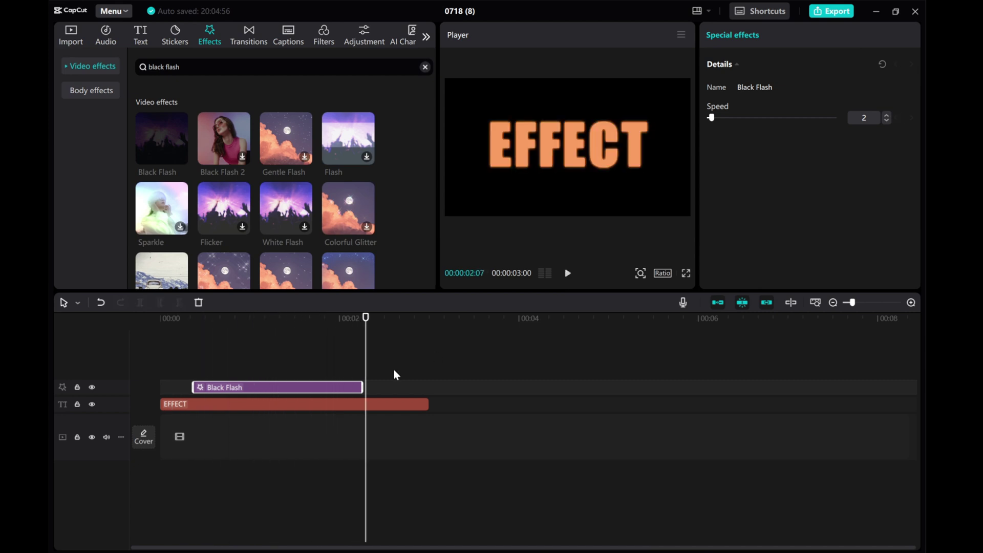
{"action": "left_click", "coordinate": [180, 157]}
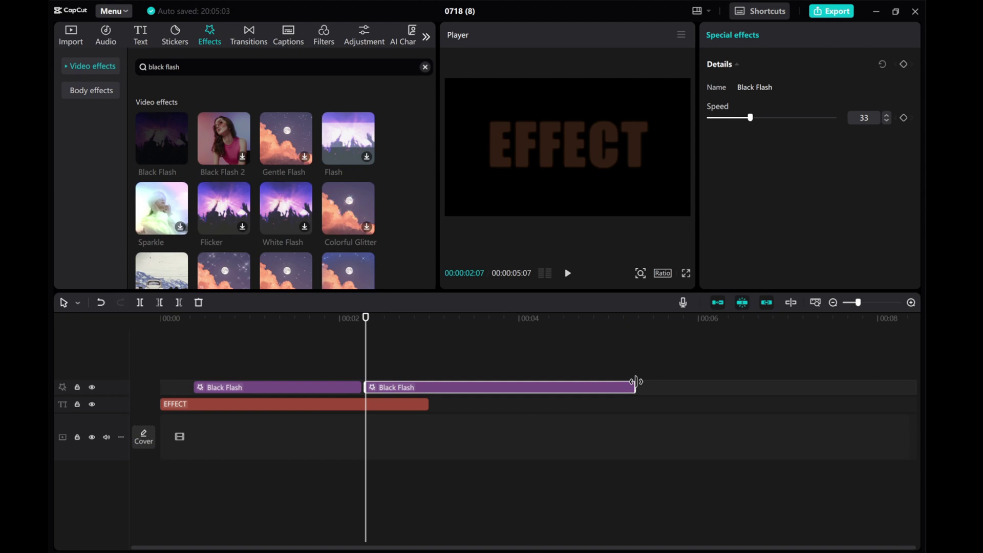
- Trim the second Black Flash to end with the text, speed it up, and butt it against the first
{"action": "left_click_drag", "start_coordinate": [636, 387], "coordinate": [427, 393]}
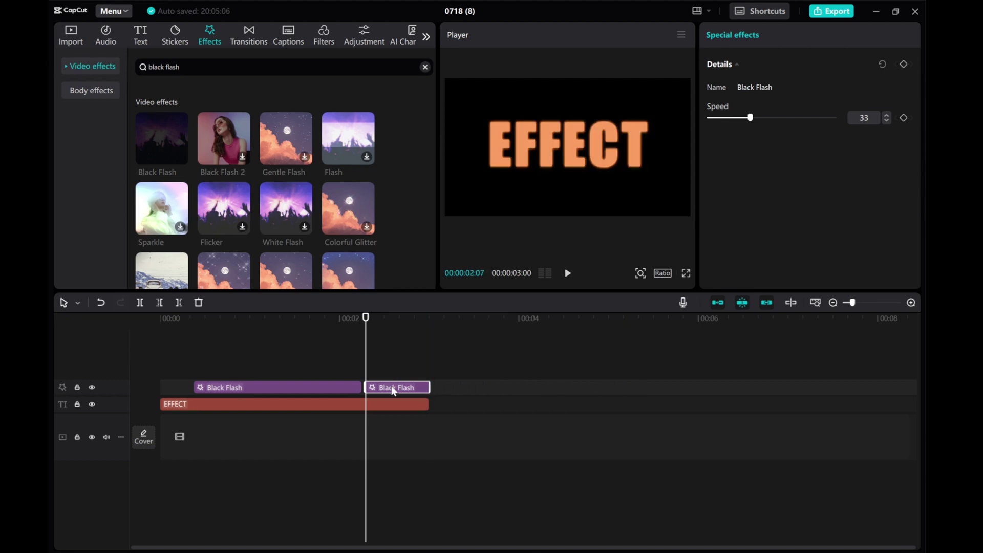
{"action": "left_click_drag", "start_coordinate": [749, 119], "coordinate": [791, 118]}
{"action": "left_click_drag", "start_coordinate": [372, 382], "coordinate": [368, 377]}
- Add a very fast third Black Flash filling the opening gap and preview all three
{"action": "key", "text": "Home"}
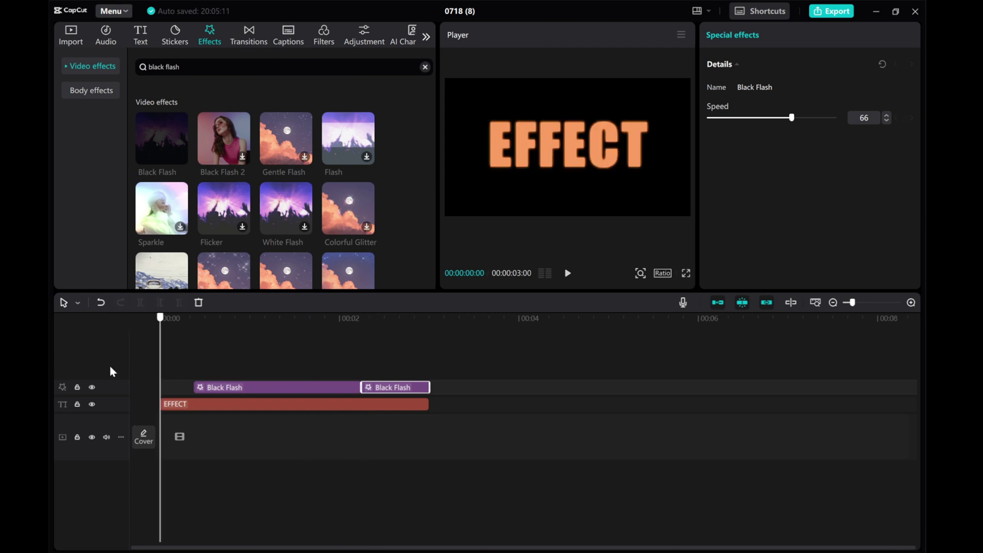
{"action": "left_click_drag", "start_coordinate": [160, 139], "coordinate": [162, 372]}
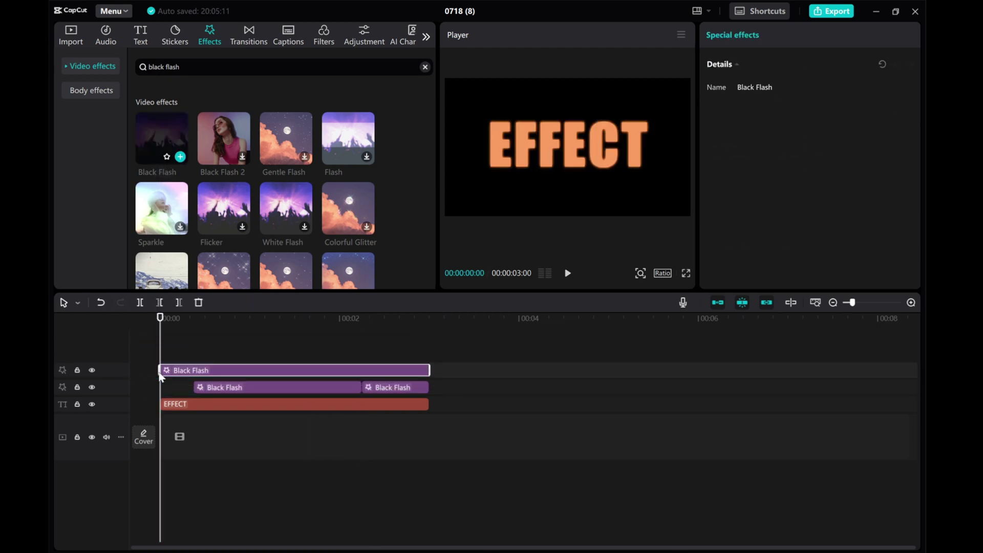
{"action": "left_click_drag", "start_coordinate": [430, 365], "coordinate": [185, 391]}
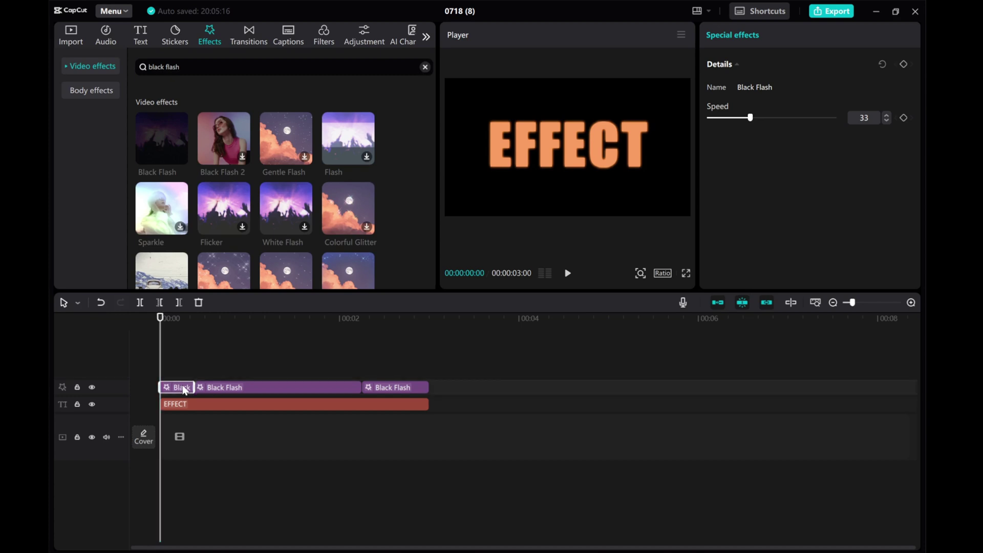
{"action": "left_click_drag", "start_coordinate": [750, 120], "coordinate": [831, 121]}
{"action": "left_click", "coordinate": [568, 273]}
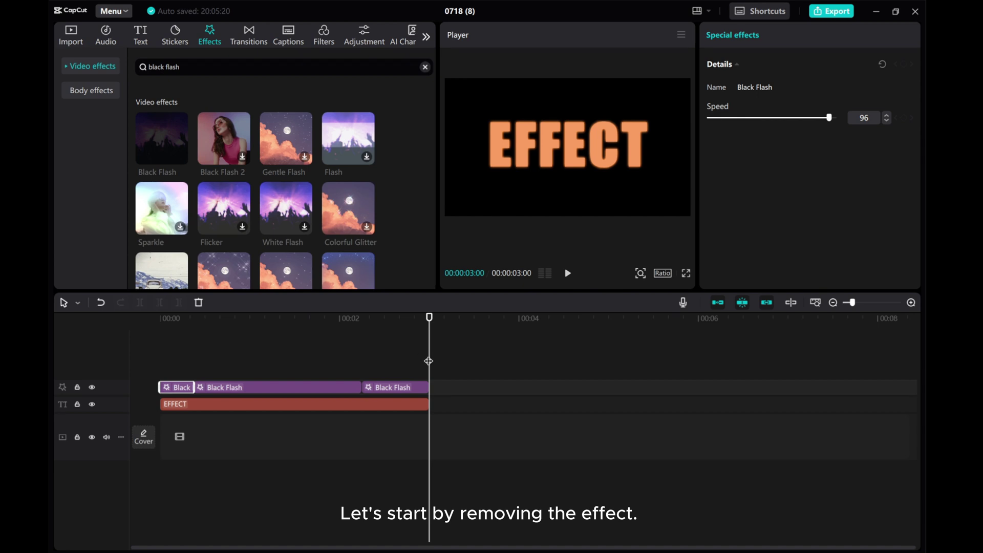
- Delete all three Black Flash effects together
{"action": "left_click_drag", "start_coordinate": [432, 378], "coordinate": [154, 382]}
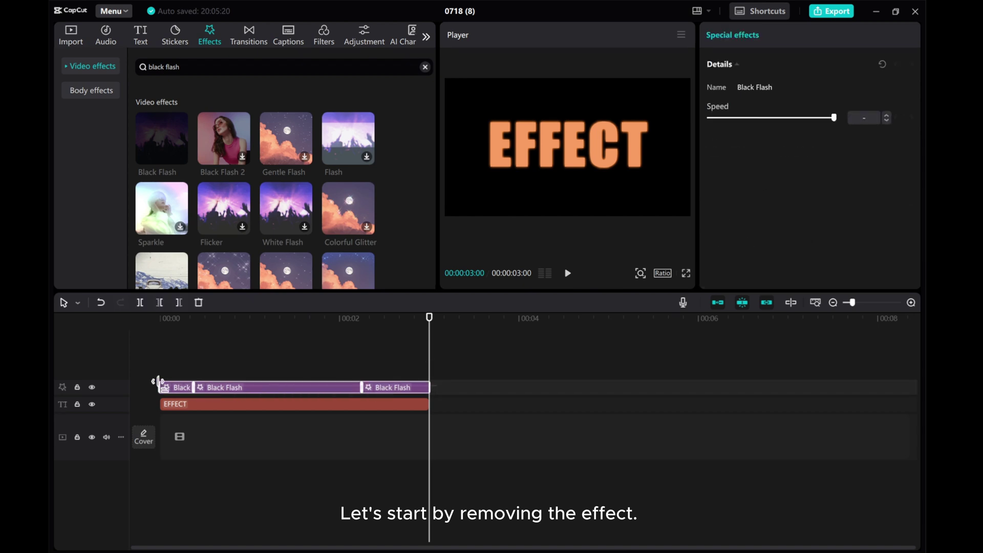
{"action": "right_click", "coordinate": [238, 389]}
{"action": "left_click", "coordinate": [259, 374]}
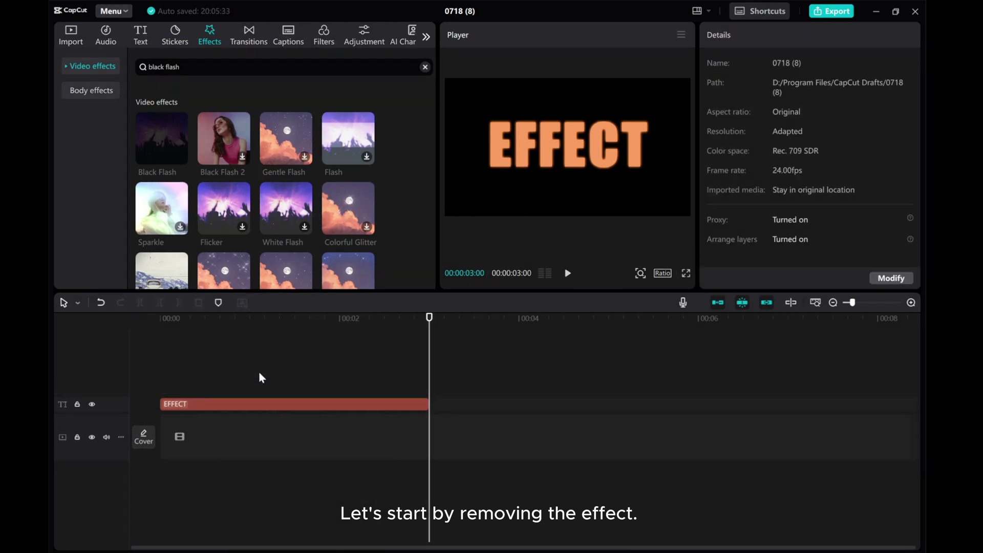
{"action": "left_click_drag", "start_coordinate": [430, 353], "coordinate": [179, 371]}
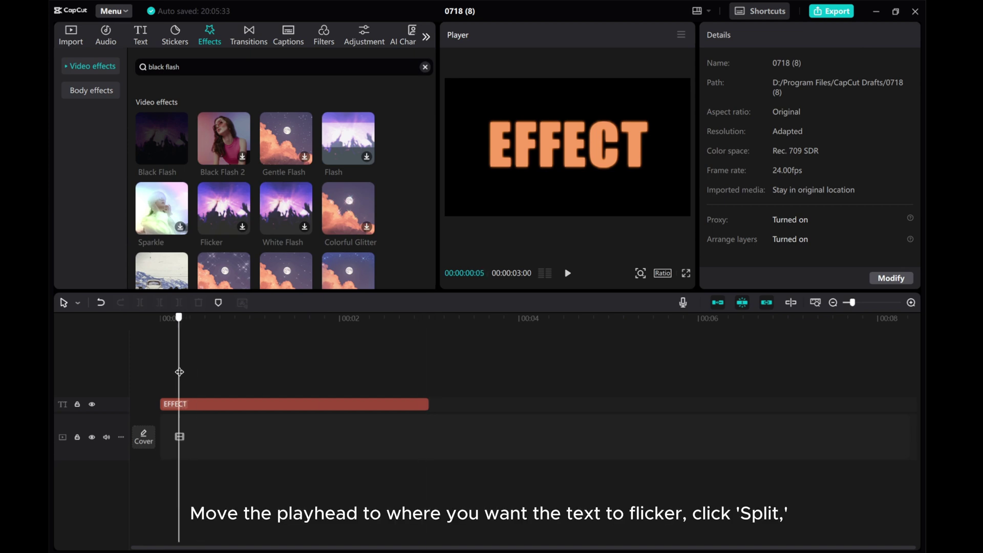
- Split the EFFECT clip and delete short pieces to create the first two gaps
{"action": "left_click", "coordinate": [186, 404]}
{"action": "left_click", "coordinate": [141, 303]}
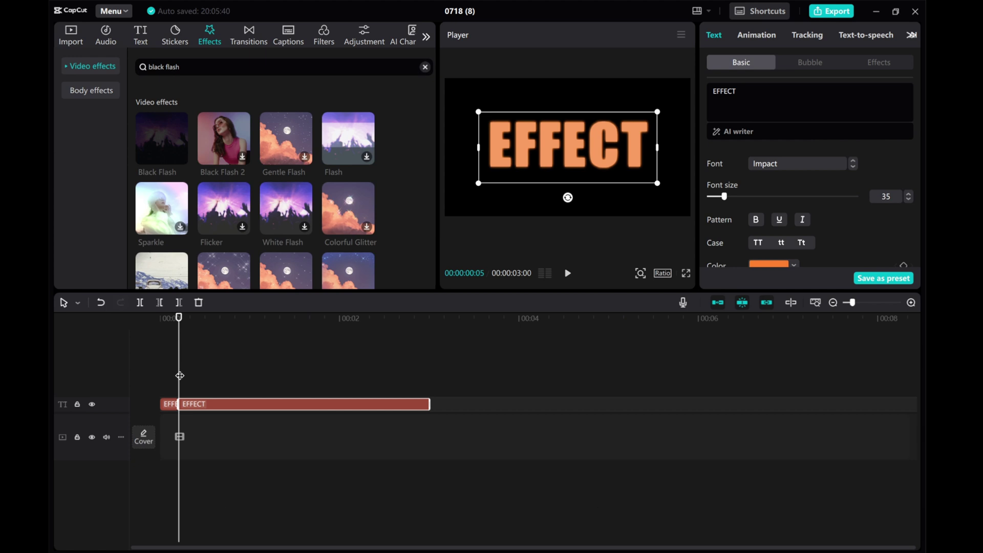
{"action": "left_click_drag", "start_coordinate": [179, 381], "coordinate": [187, 381]}
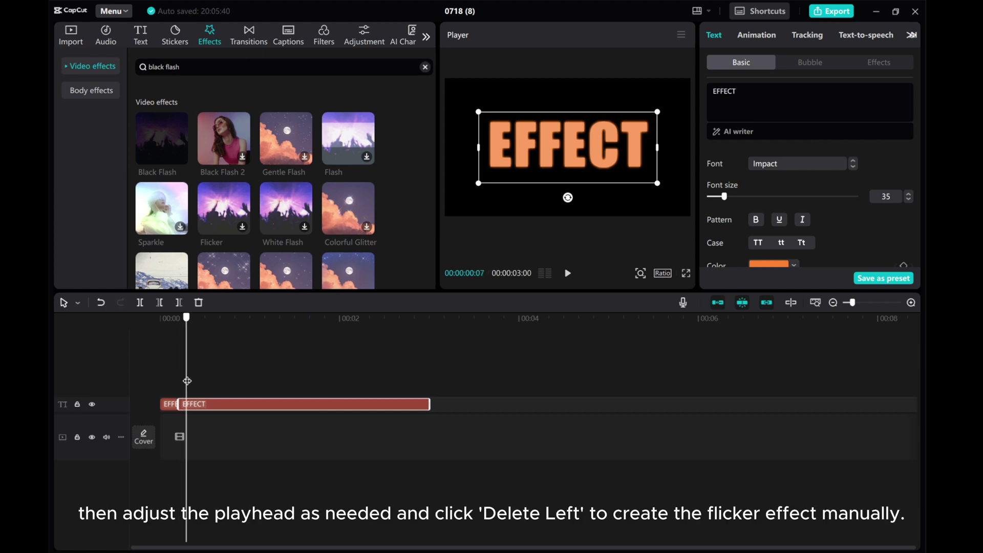
{"action": "left_click", "coordinate": [159, 303]}
{"action": "mouse_move", "coordinate": [188, 365]}
{"action": "left_mouse_down"}
{"action": "mouse_move", "coordinate": [218, 366]}
{"action": "mouse_move", "coordinate": [202, 356]}
{"action": "left_mouse_up"}
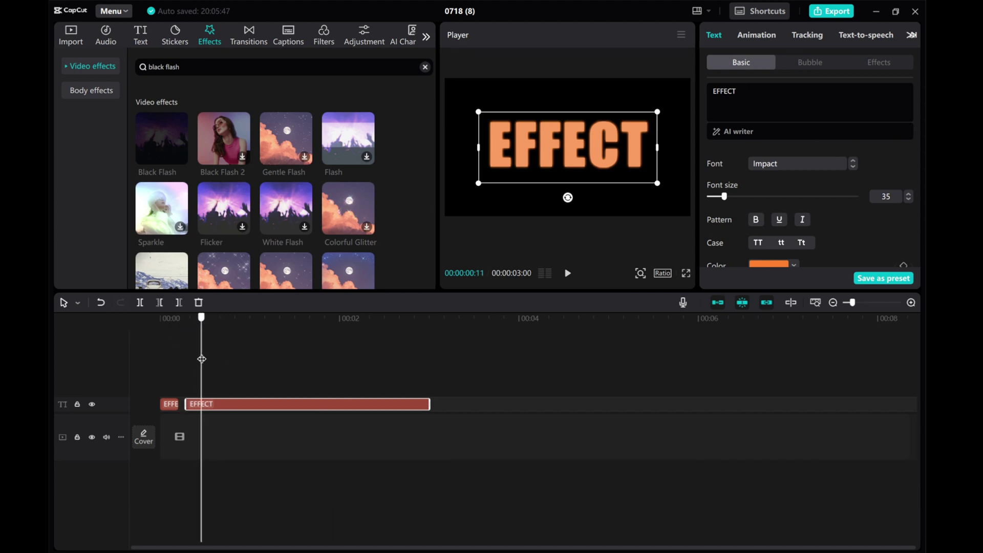
{"action": "left_click", "coordinate": [139, 302]}
{"action": "left_click", "coordinate": [208, 360]}
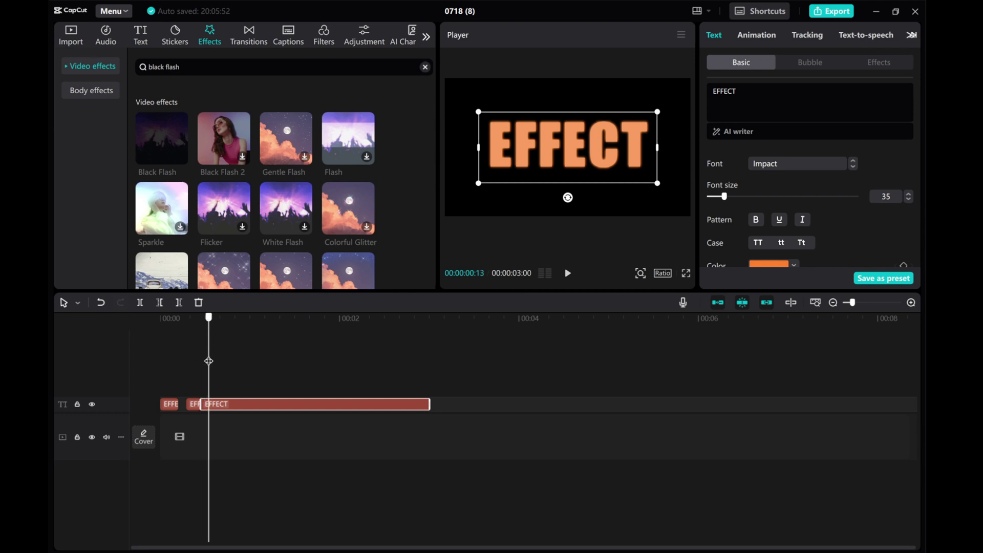
{"action": "left_click", "coordinate": [159, 302]}
- Cut two more short gaps further along the EFFECT clip
{"action": "left_click_drag", "start_coordinate": [208, 354], "coordinate": [238, 352]}
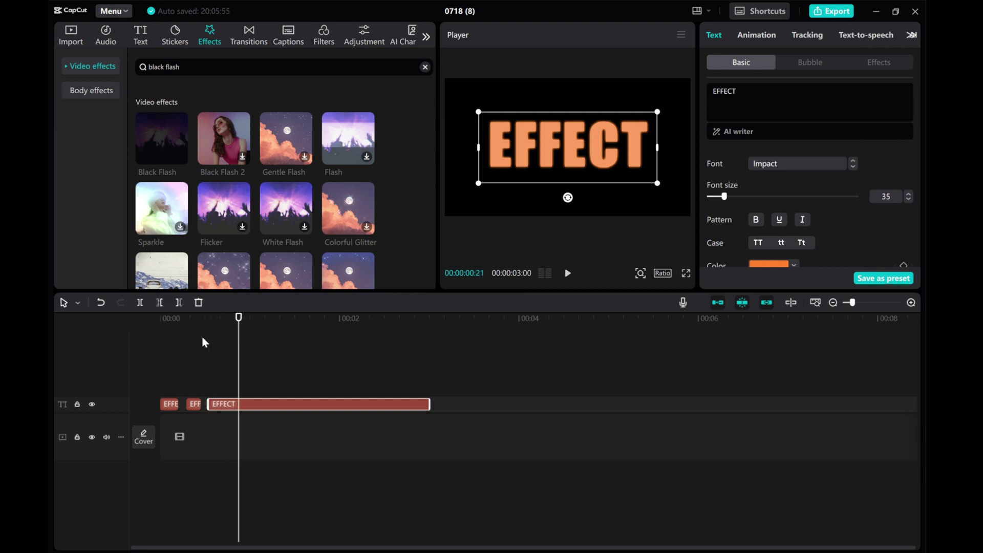
{"action": "left_click", "coordinate": [140, 303]}
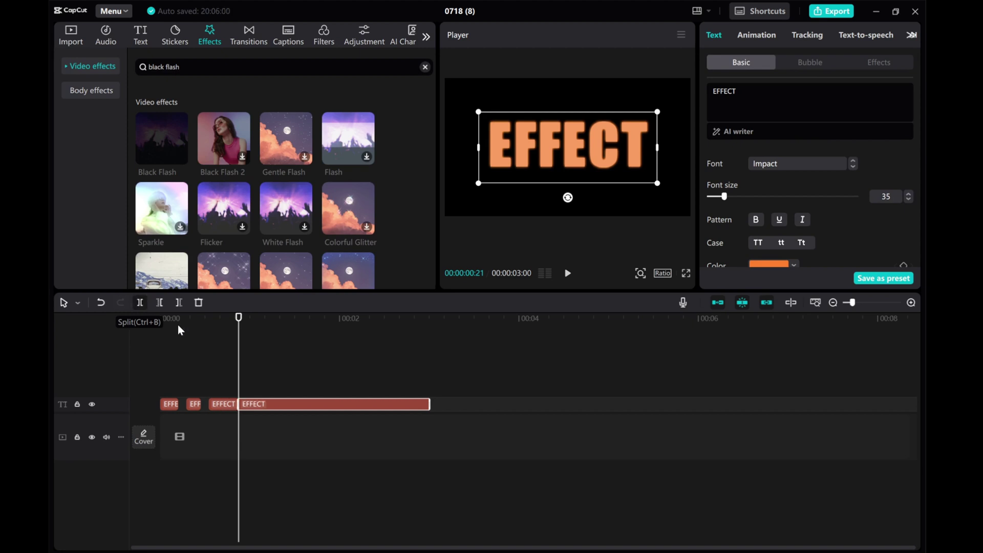
{"action": "left_click_drag", "start_coordinate": [240, 379], "coordinate": [248, 370]}
{"action": "left_click", "coordinate": [160, 303]}
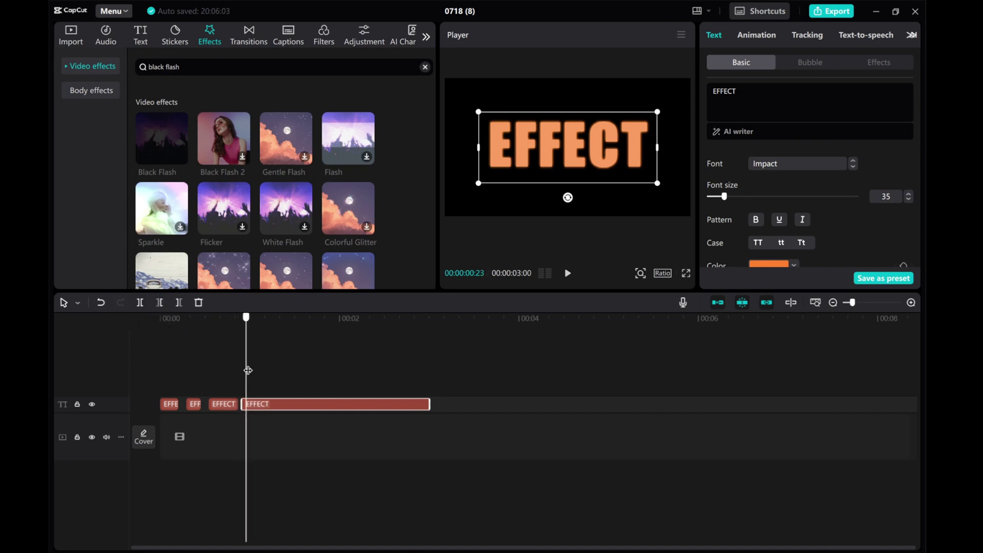
{"action": "left_click", "coordinate": [140, 303]}
{"action": "left_click_drag", "start_coordinate": [248, 367], "coordinate": [271, 368]}
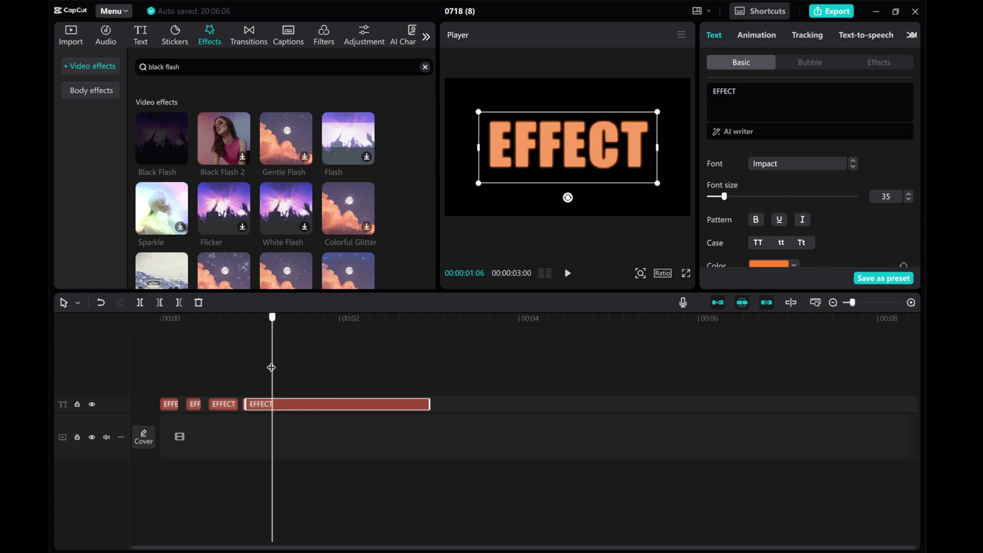
{"action": "left_click", "coordinate": [159, 302]}
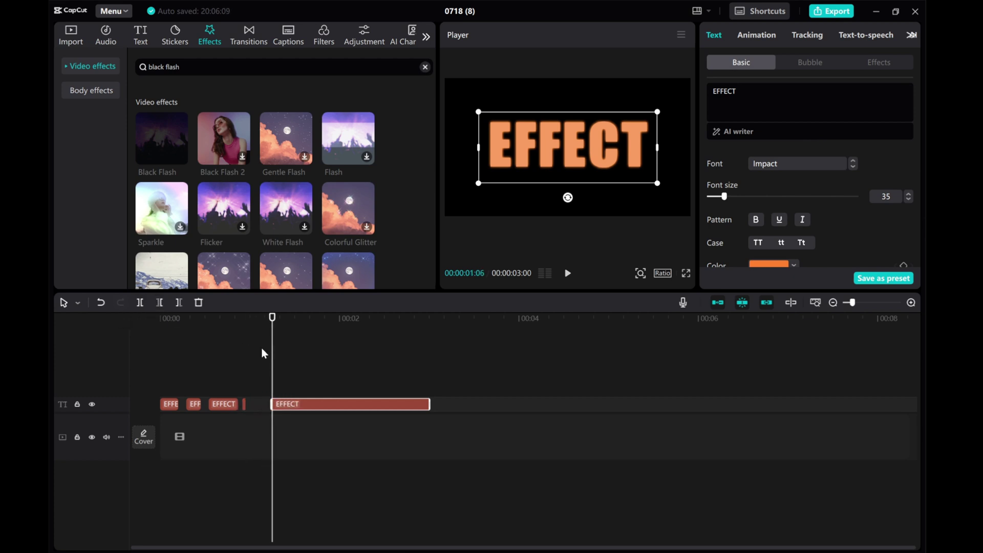
- Cut the final two gaps, leaving one longer last piece
{"action": "left_click_drag", "start_coordinate": [271, 364], "coordinate": [298, 372]}
{"action": "left_click", "coordinate": [140, 304]}
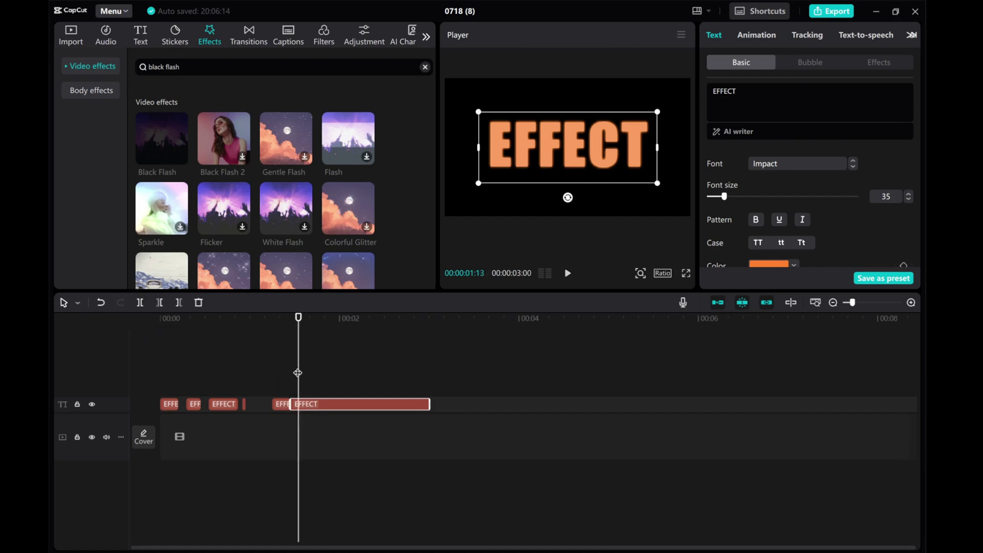
{"action": "left_click", "coordinate": [160, 303]}
{"action": "left_click_drag", "start_coordinate": [299, 374], "coordinate": [336, 389]}
{"action": "left_click", "coordinate": [139, 304]}
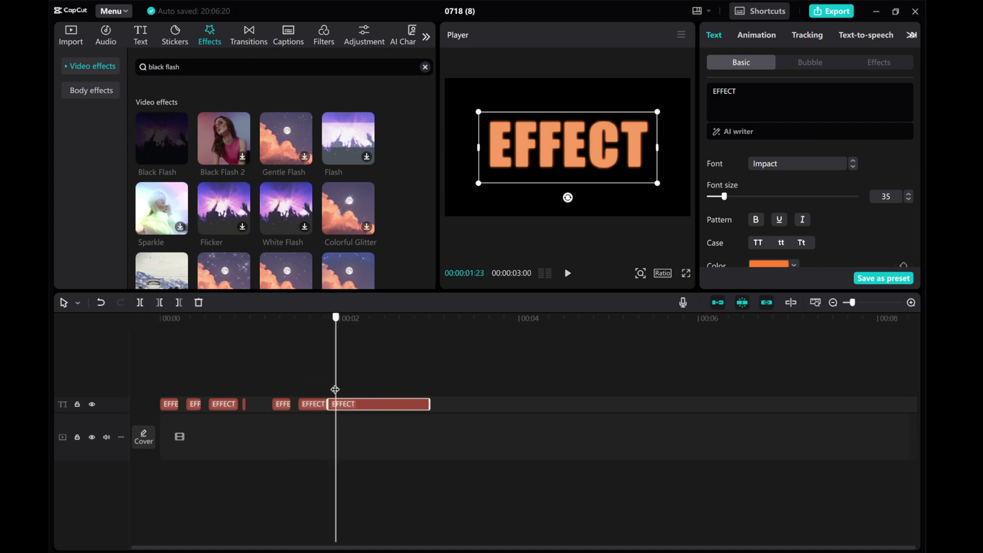
{"action": "left_click", "coordinate": [160, 302]}
- Preview the flickering EFFECT text from the start, then merge its pieces into a compound clip
{"action": "key", "text": "Home"}
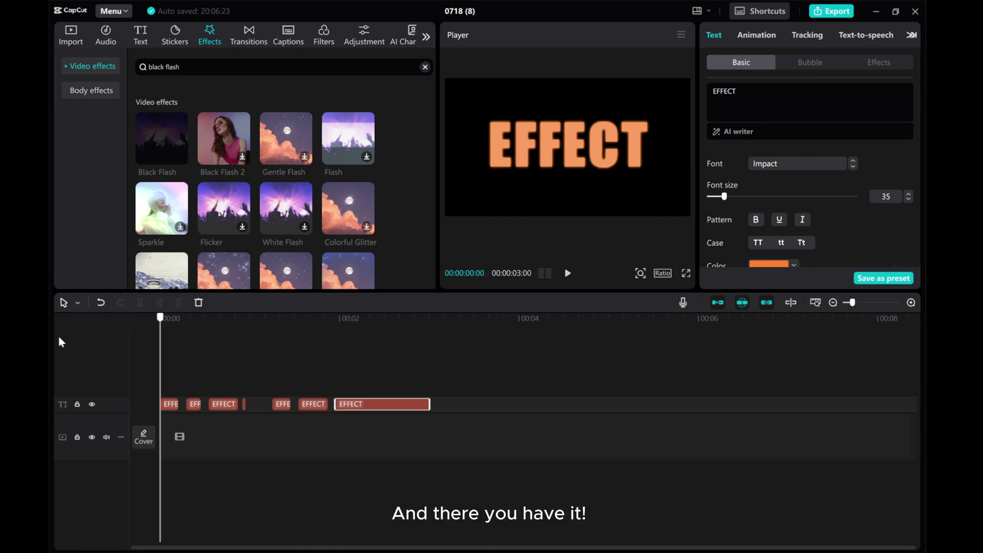
{"action": "left_click", "coordinate": [567, 273]}
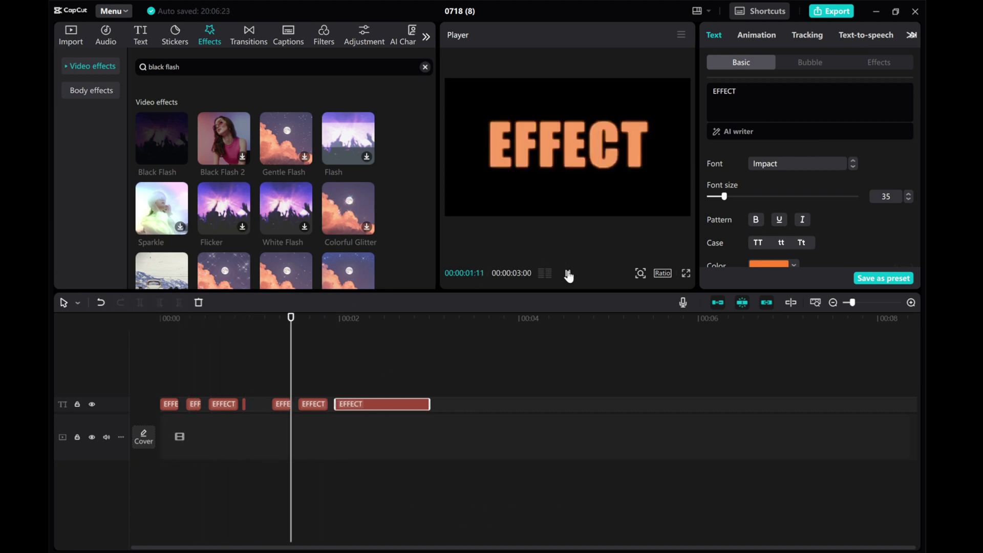
{"action": "left_click", "coordinate": [568, 274]}
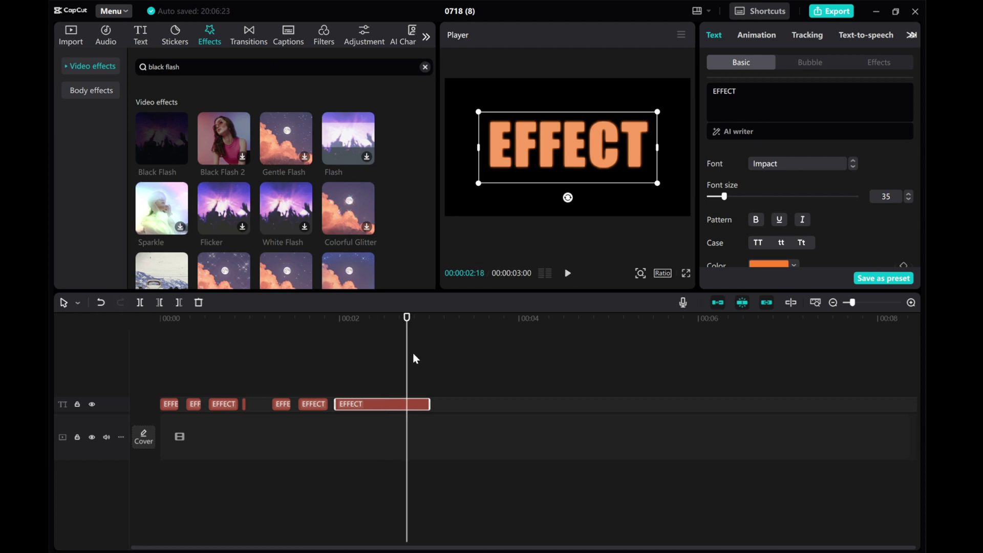
{"action": "left_click", "coordinate": [567, 273]}
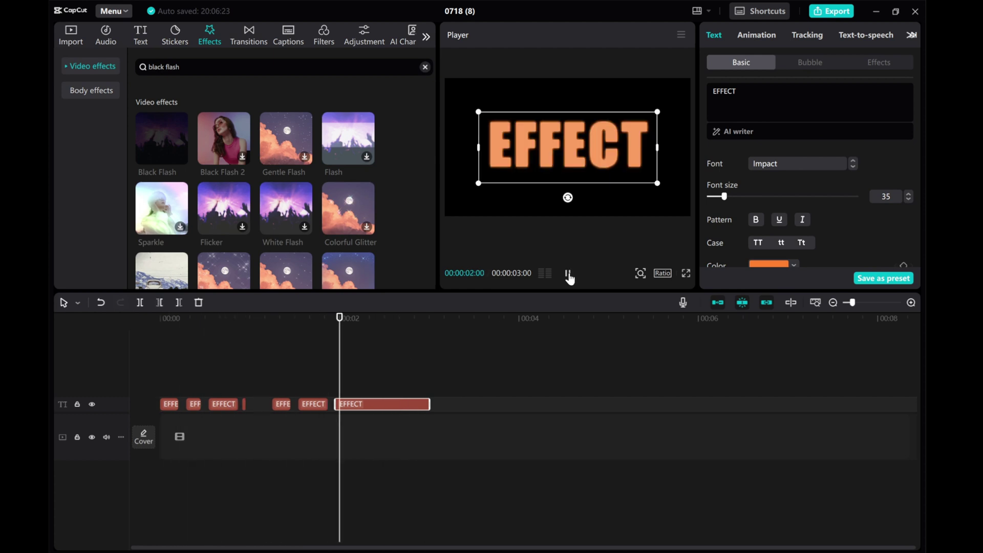
{"action": "left_click", "coordinate": [359, 405]}
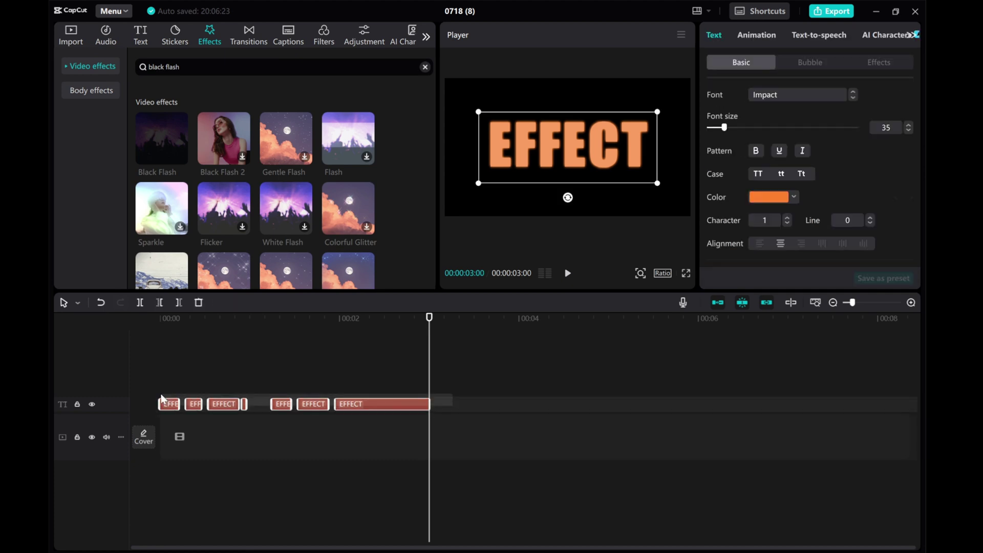
{"action": "right_click", "coordinate": [358, 406]}
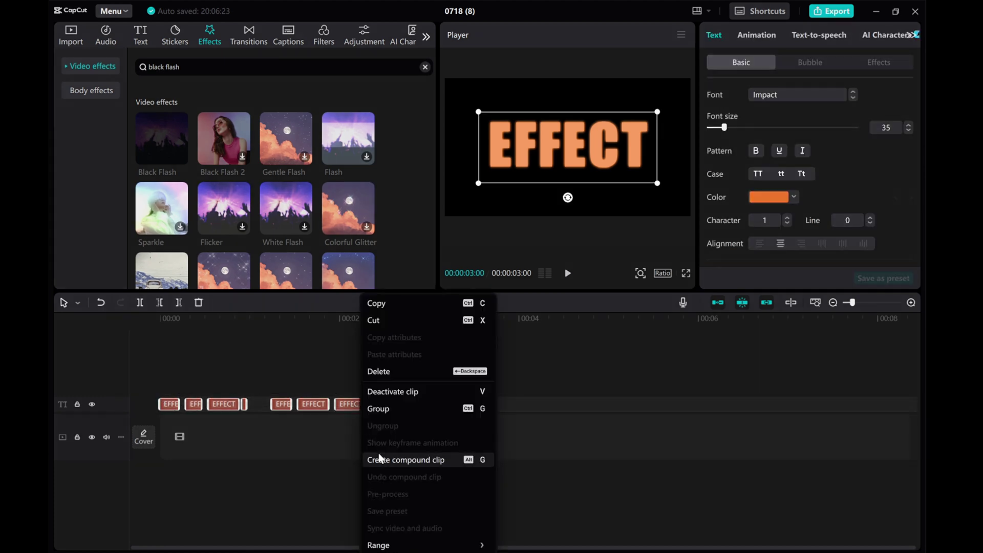